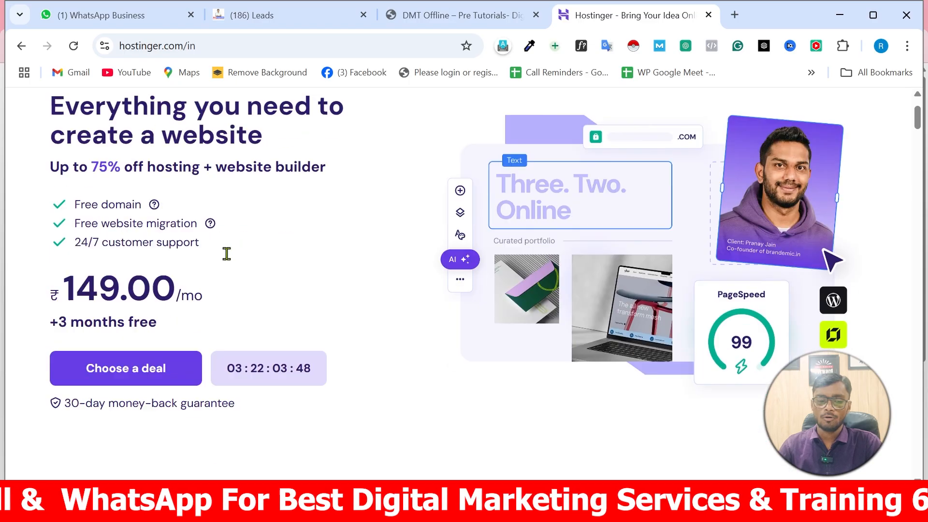
# - Scroll through the Single, Premium, Business and Cloud Startup plan cards, comparing storage, mailboxes, backups and WooCommerce features
pyautogui.scroll(-12, 241, 230)
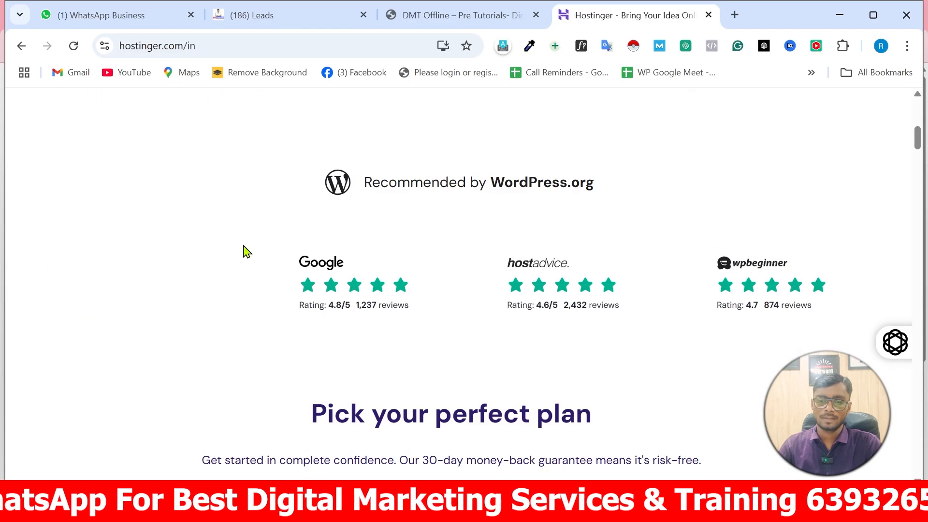
pyautogui.scroll(3, 327, 319)
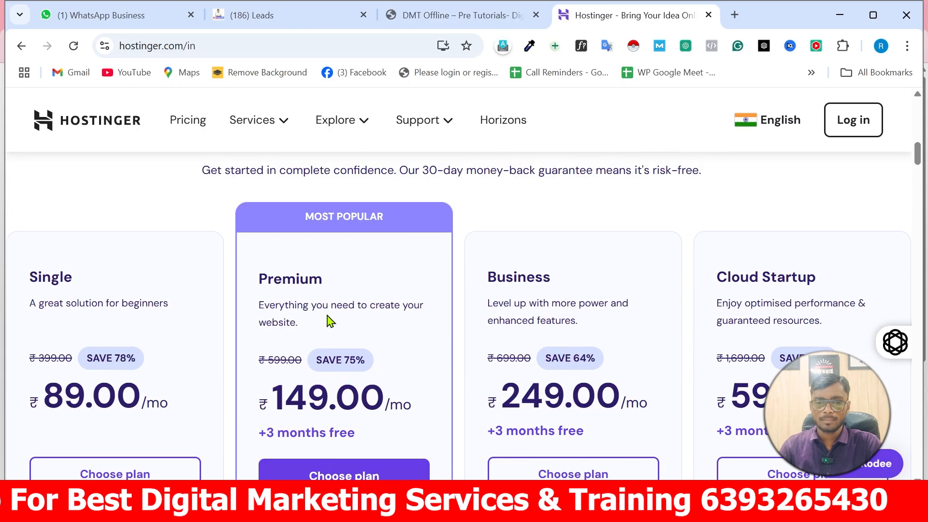
pyautogui.scroll(-6, 345, 232)
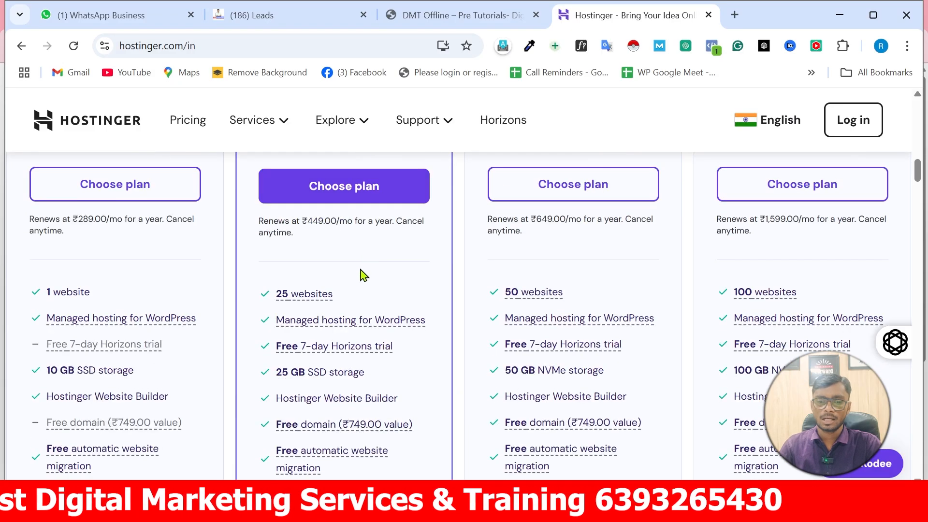
pyautogui.scroll(-2, 375, 269)
pyautogui.moveTo(288, 275)
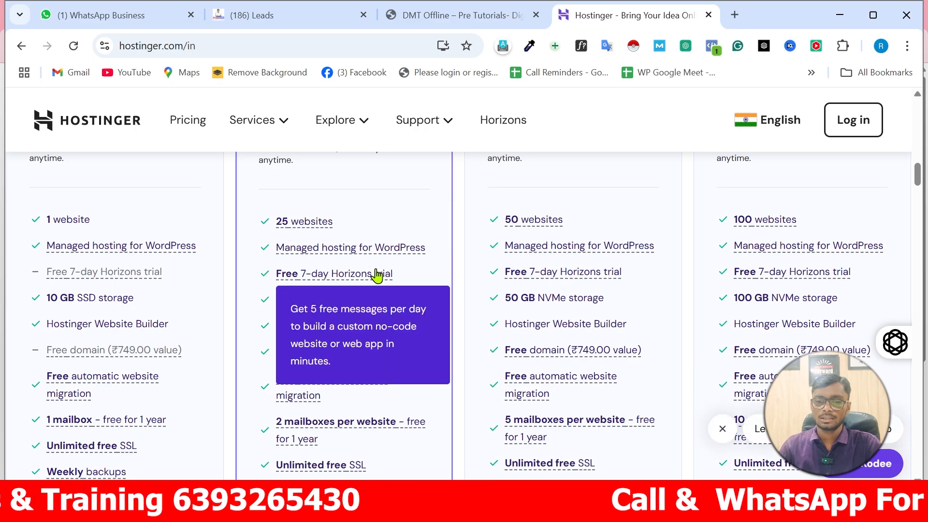
pyautogui.scroll(-2, 338, 270)
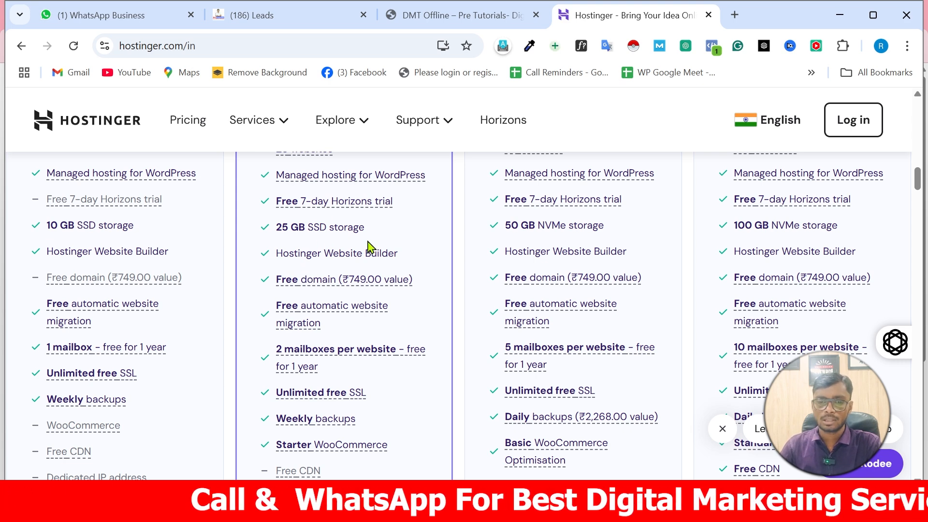
pyautogui.scroll(-1, 370, 248)
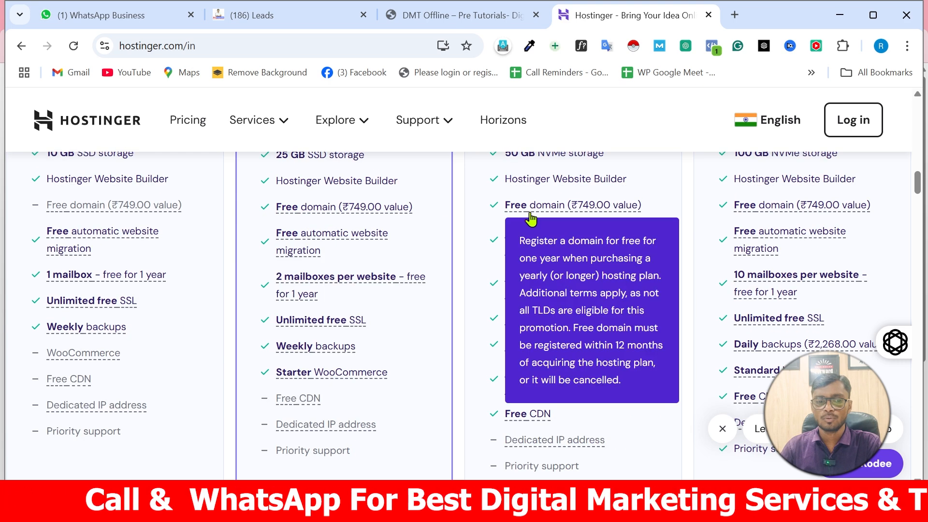
pyautogui.moveTo(353, 209)
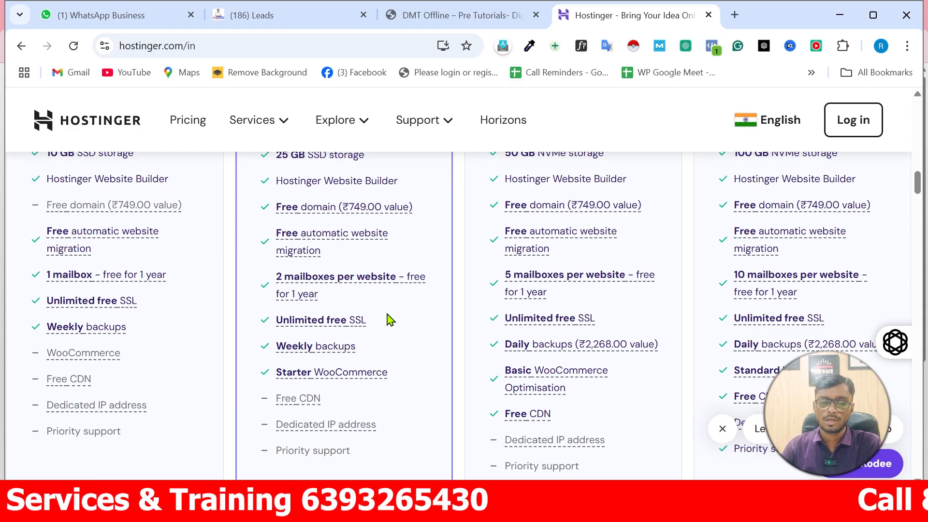
pyautogui.scroll(-5, 394, 309)
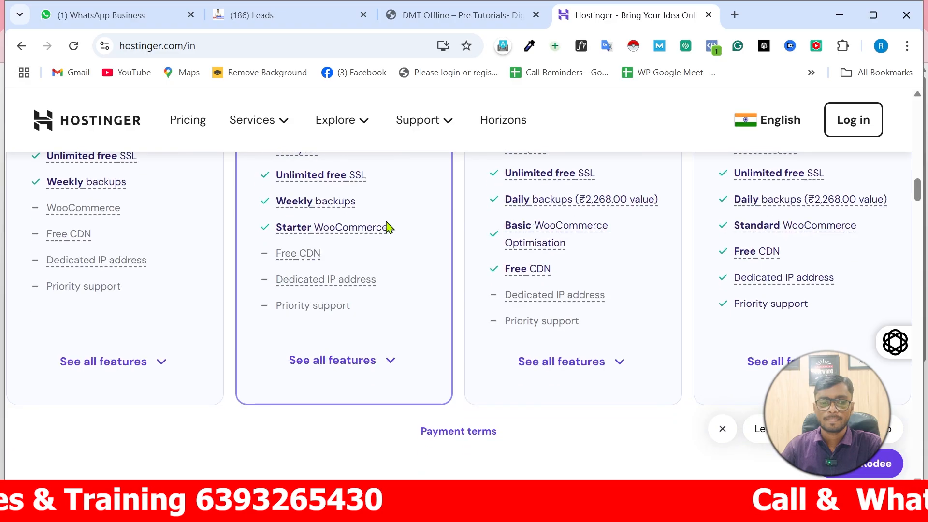
pyautogui.scroll(2, 399, 247)
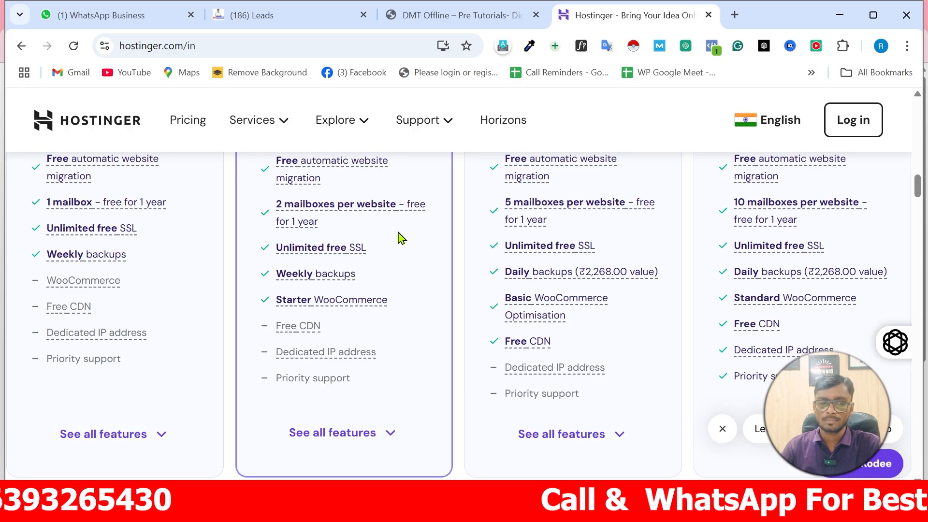
pyautogui.scroll(-2, 400, 236)
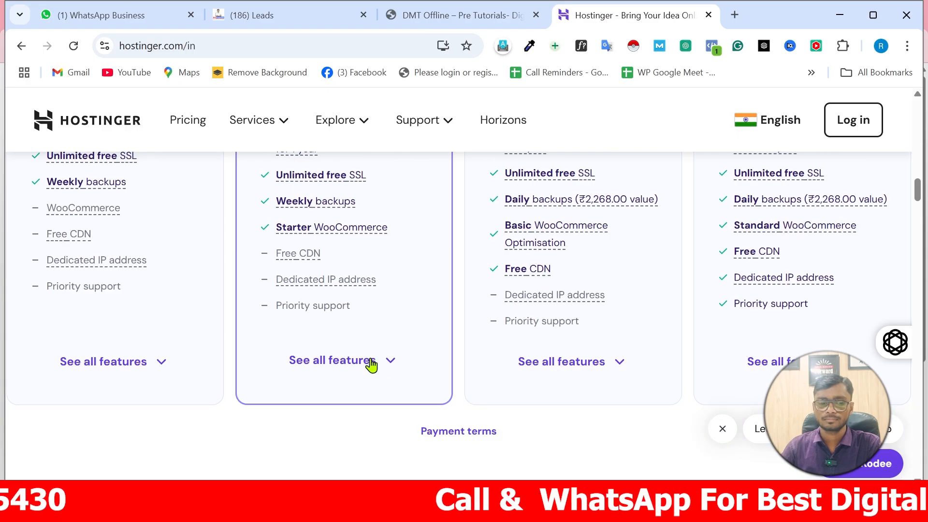
# - Expand 'See all features', read the WordPress, builder and security lists, and return to the ₹89–₹599 prices
pyautogui.click(373, 364)
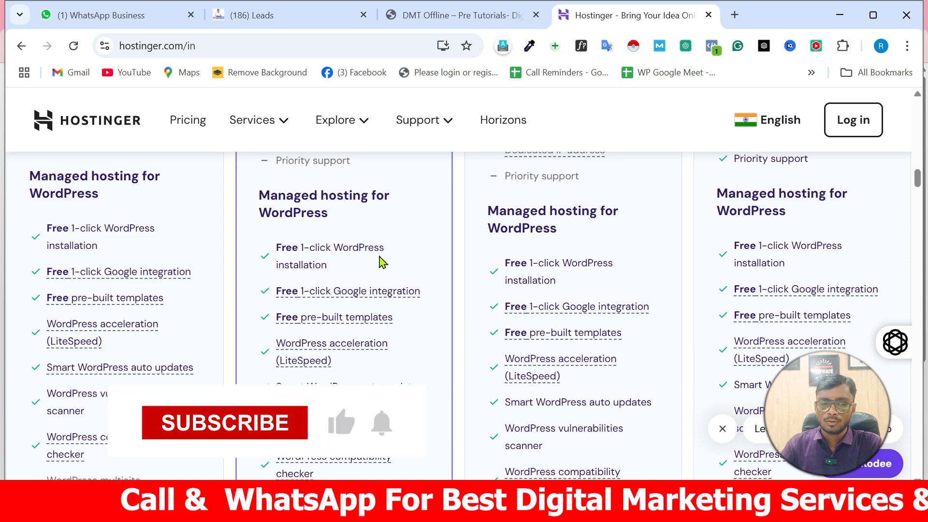
pyautogui.scroll(-1, 379, 261)
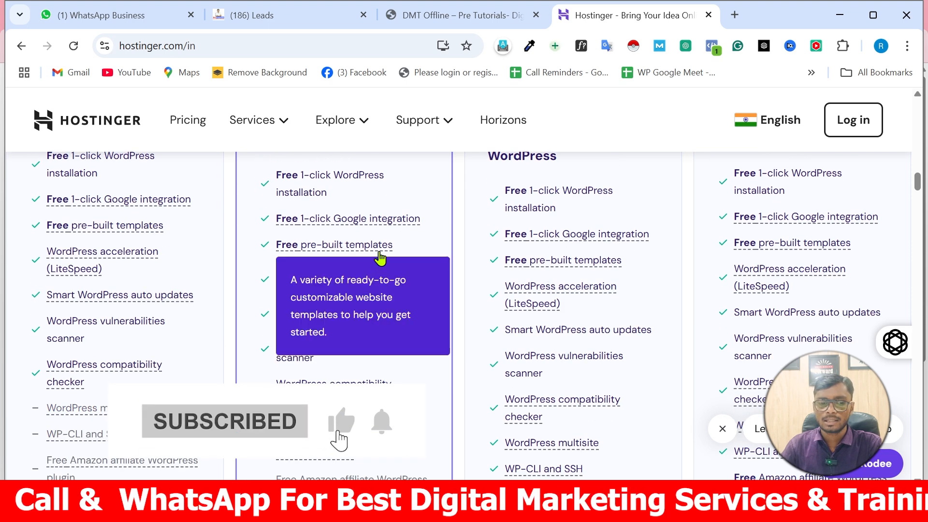
pyautogui.scroll(-2, 387, 257)
pyautogui.scroll(-7, 388, 255)
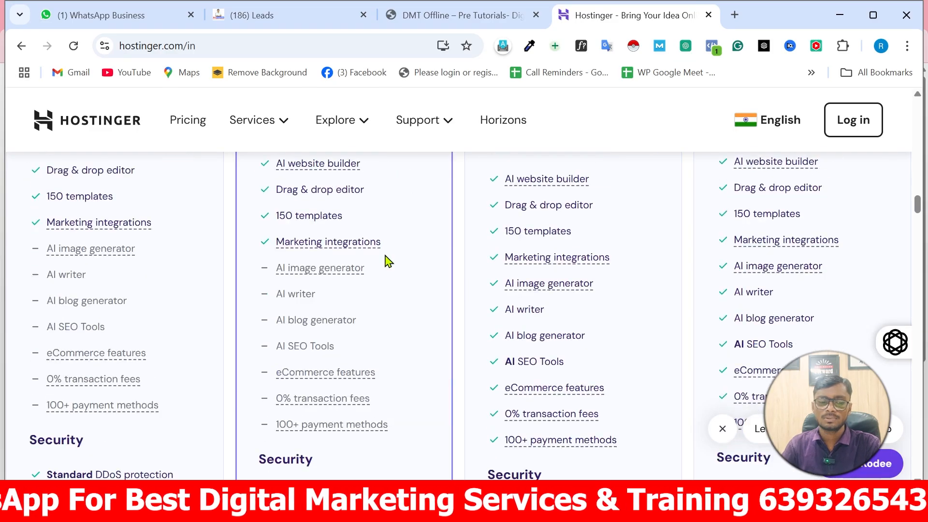
pyautogui.scroll(-3, 383, 271)
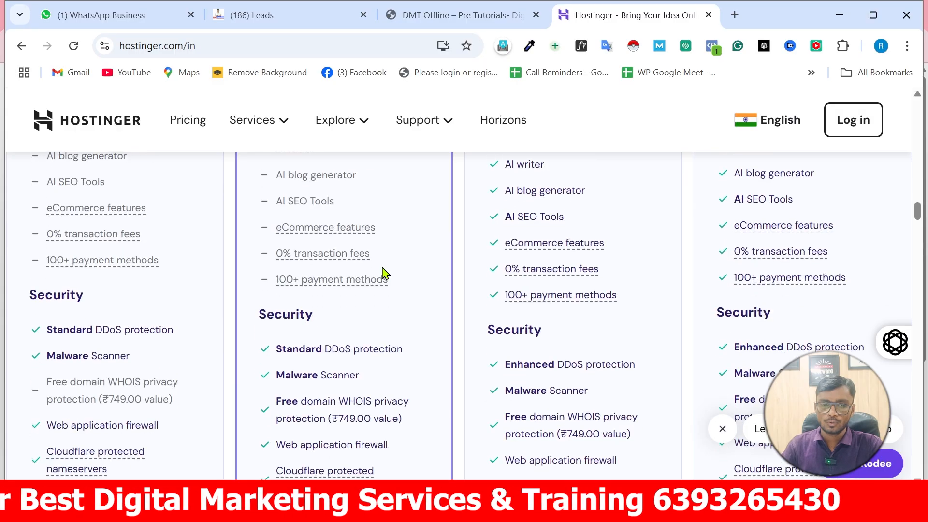
pyautogui.scroll(-1, 383, 273)
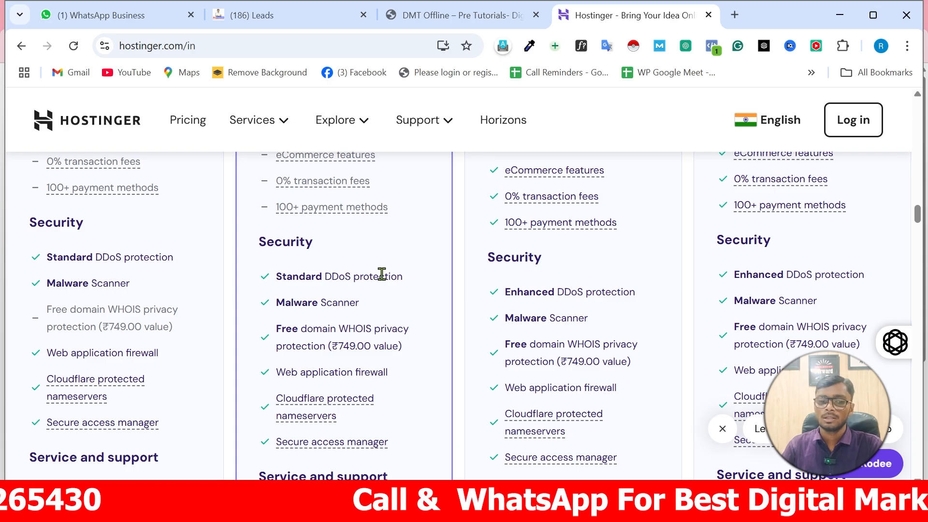
pyautogui.scroll(15, 382, 274)
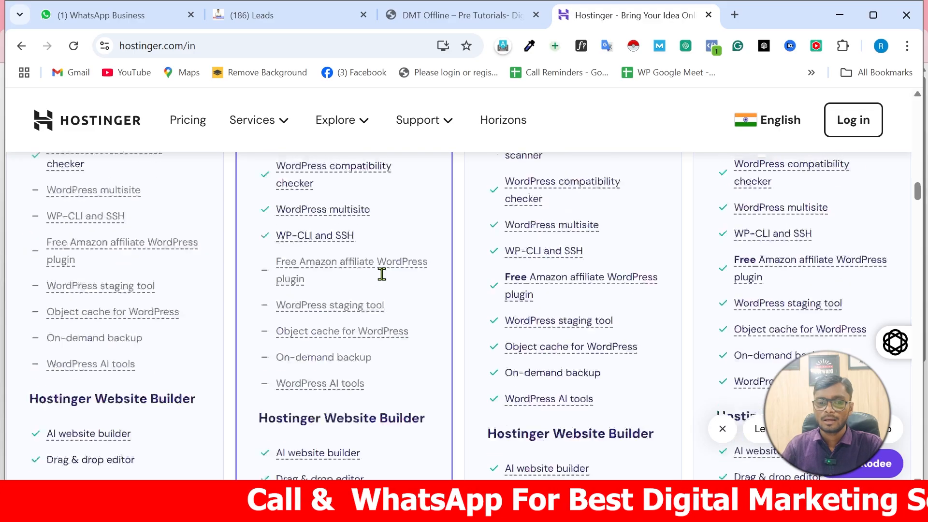
pyautogui.scroll(-3, 384, 285)
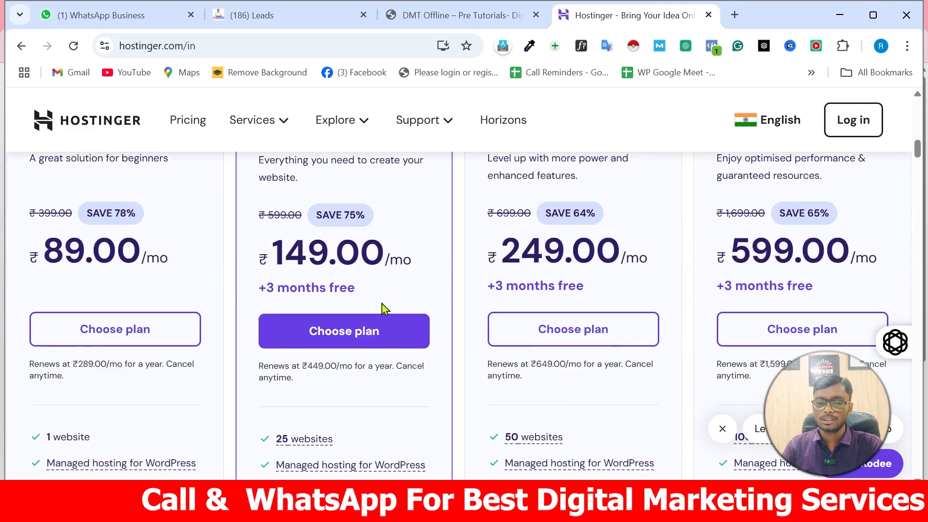
# - Add Premium Web Hosting to the cart on a 12-month period for a ₹2,628.00 subtotal
pyautogui.click(327, 343)
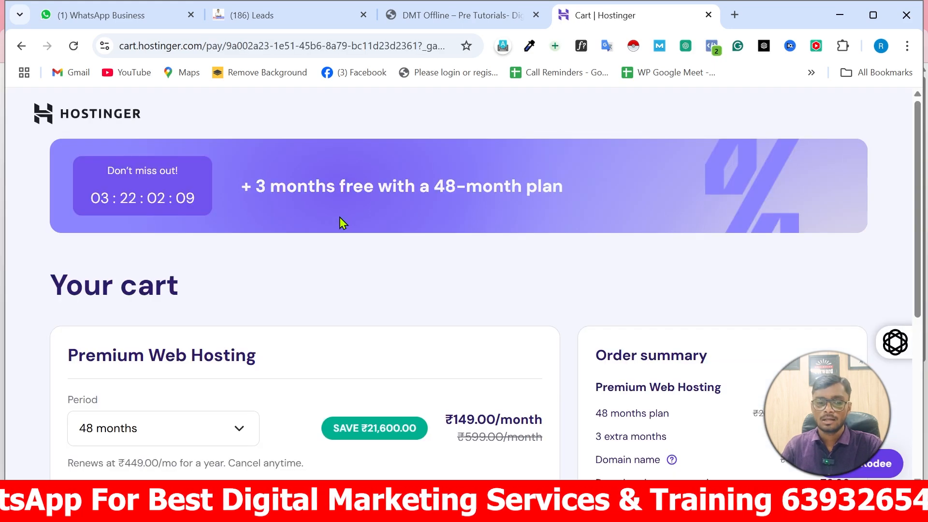
pyautogui.scroll(-3, 320, 207)
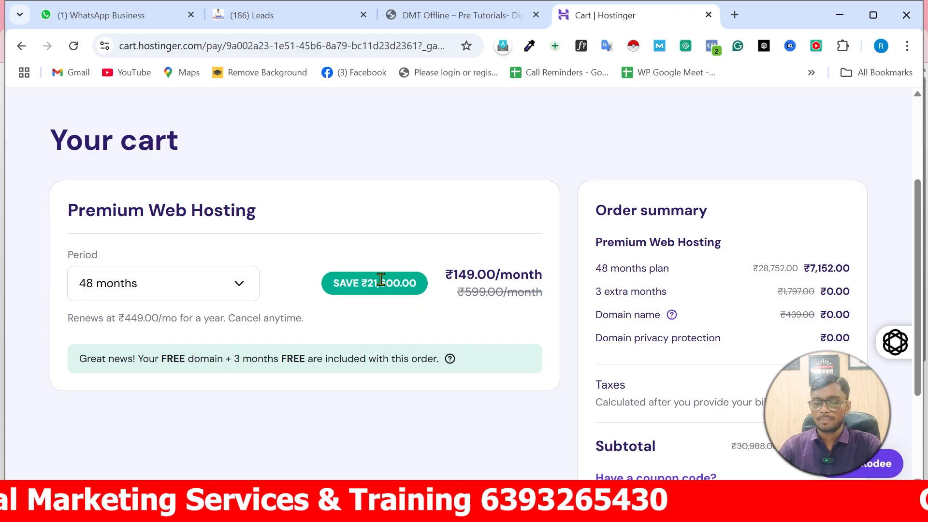
pyautogui.click(239, 290)
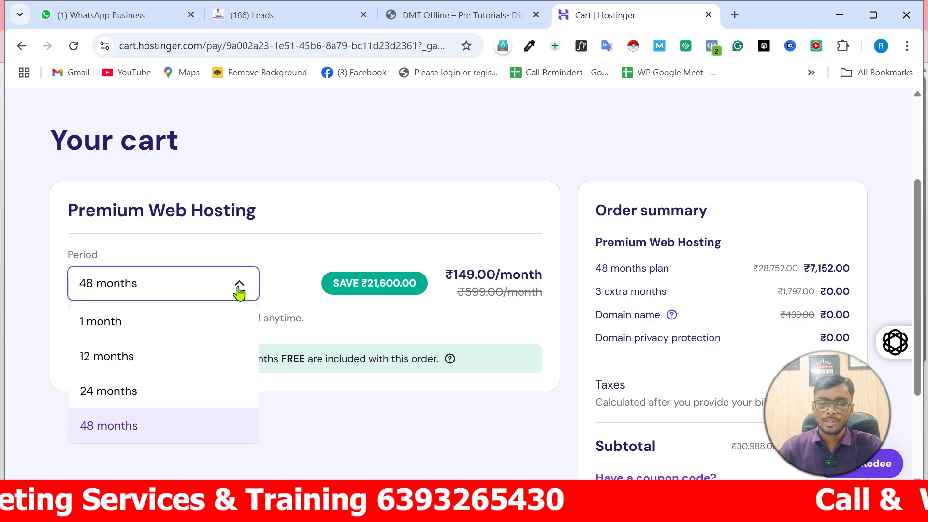
pyautogui.click(105, 357)
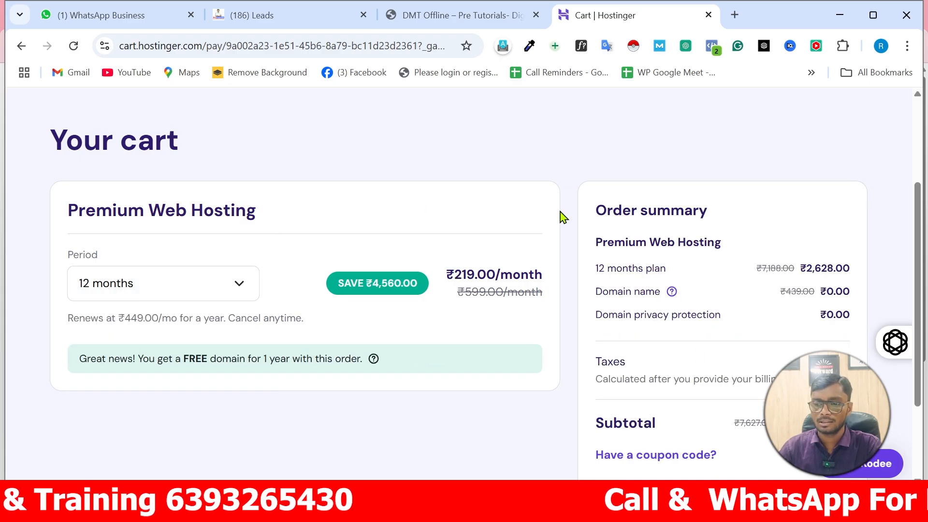
pyautogui.scroll(-2, 562, 217)
pyautogui.scroll(-1, 562, 217)
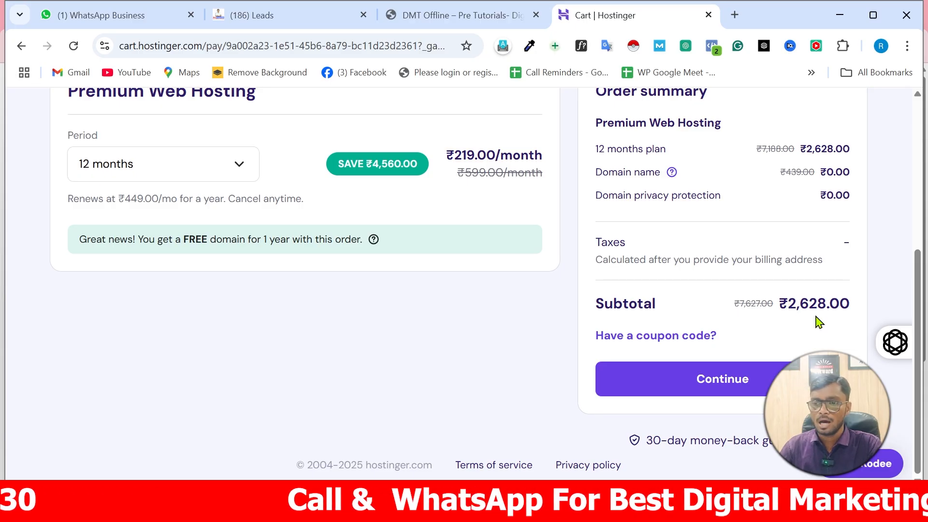
# - Continue to checkout and register with Hostinger using a Google account
pyautogui.click(735, 387)
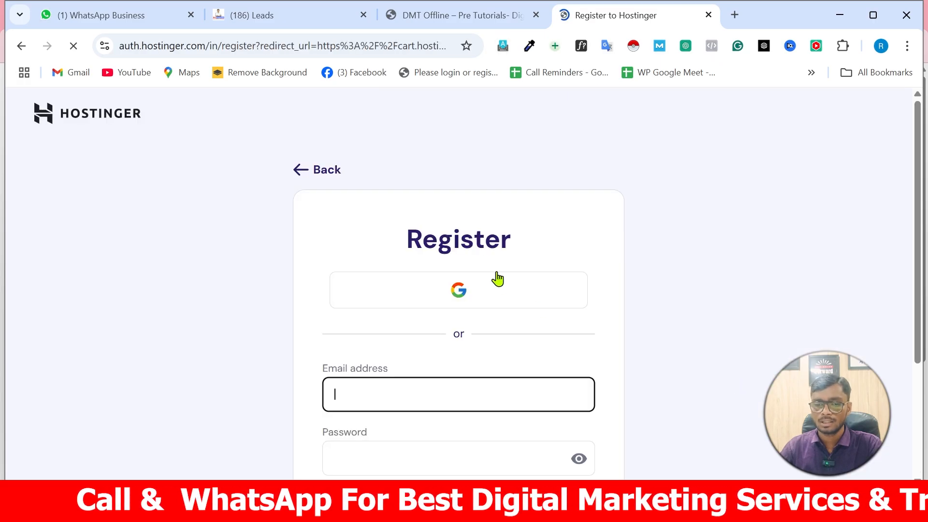
pyautogui.scroll(-3, 498, 279)
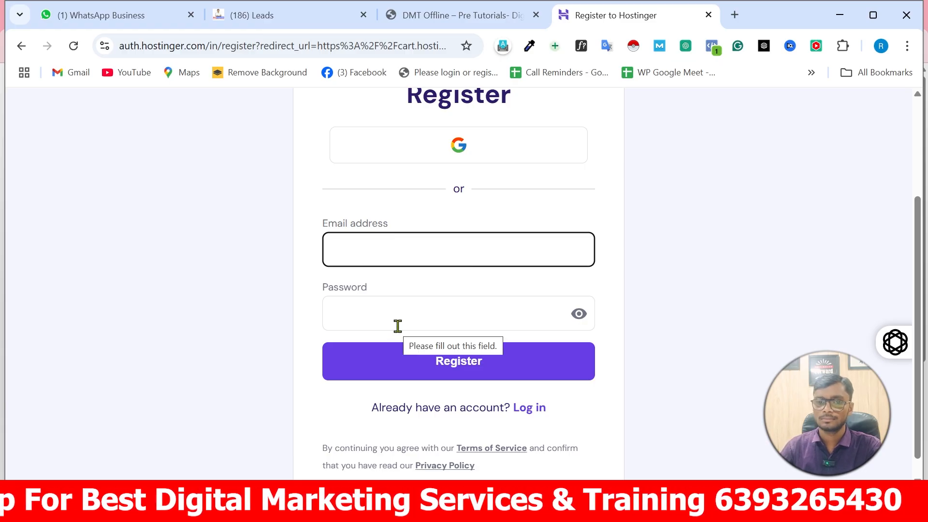
pyautogui.click(471, 147)
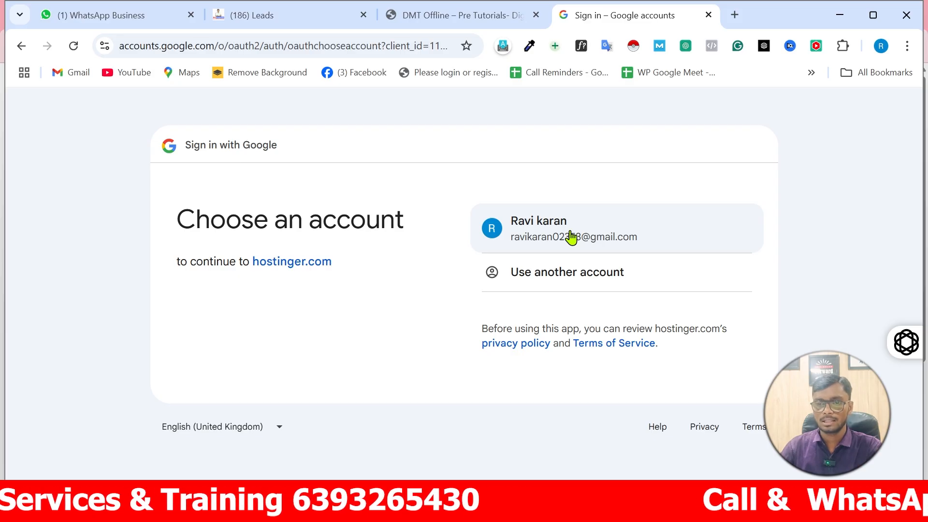
pyautogui.click(571, 237)
pyautogui.click(681, 369)
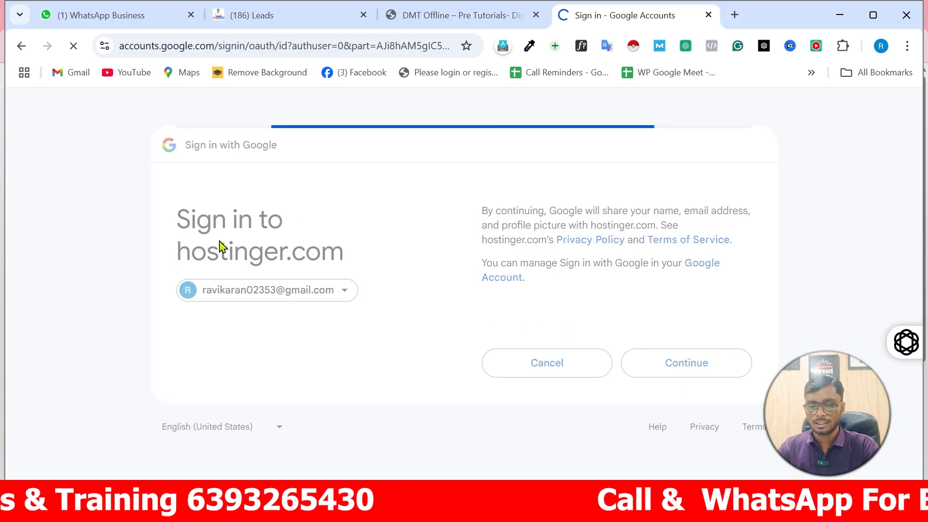
pyautogui.scroll(-3, 375, 217)
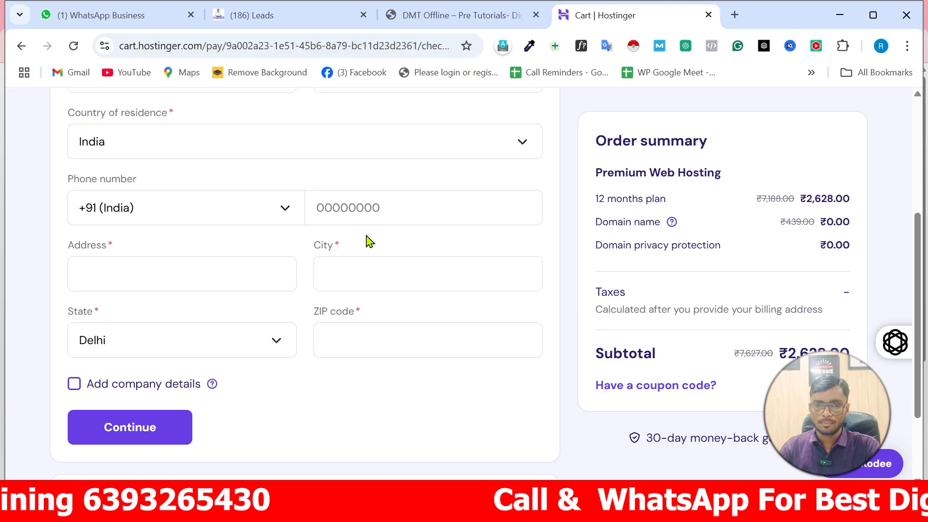
# - Paste the contact phone number and fill in the billing street address
pyautogui.scroll(5, 356, 240)
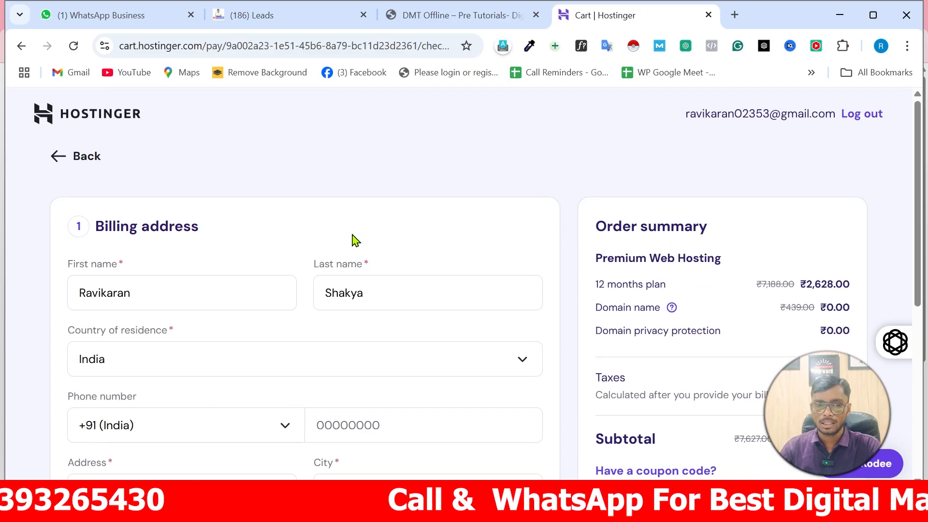
pyautogui.scroll(-3, 356, 240)
pyautogui.click(366, 281)
pyautogui.hotkey('ctrl', 'v')
pyautogui.click(176, 344)
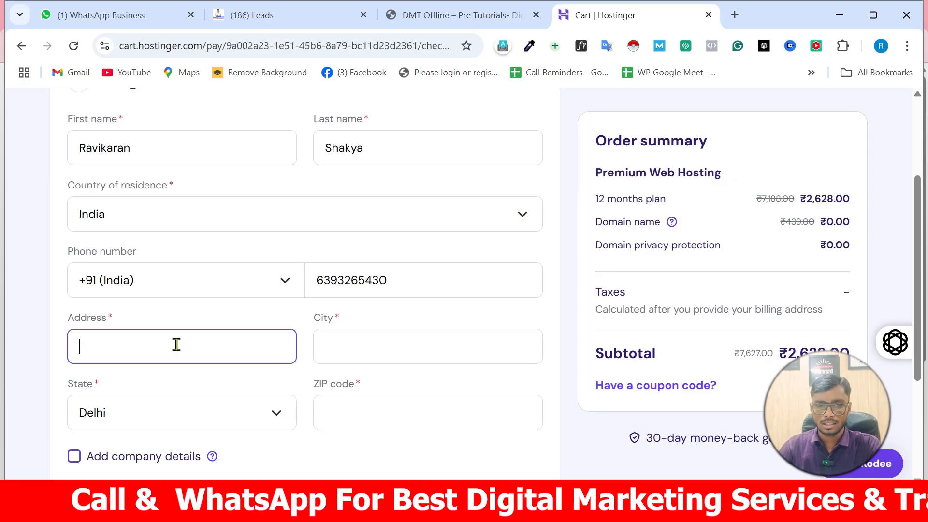
pyautogui.write('jdidj')
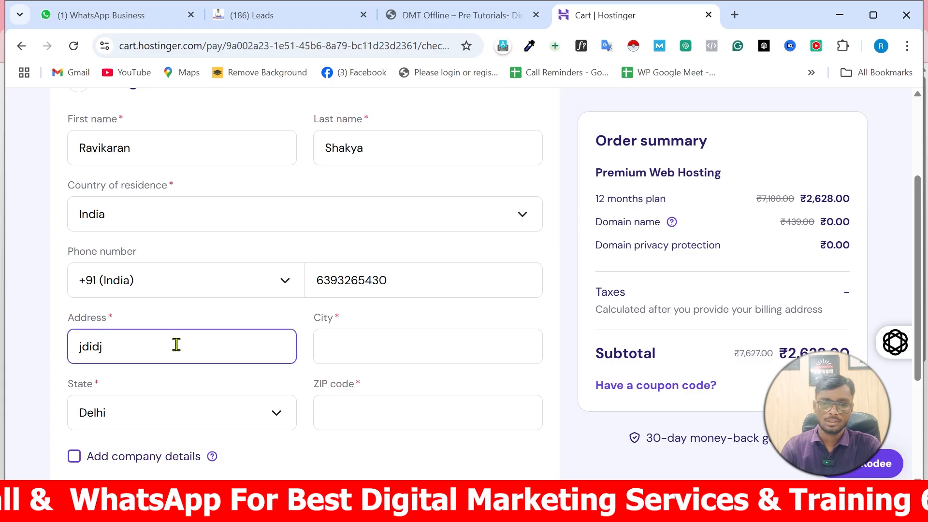
# - Enter the billing city, choose Uttar Pradesh as the state, add the ZIP code, and continue to payment
pyautogui.click(363, 348)
pyautogui.write('lko')
pyautogui.scroll(-3, 261, 269)
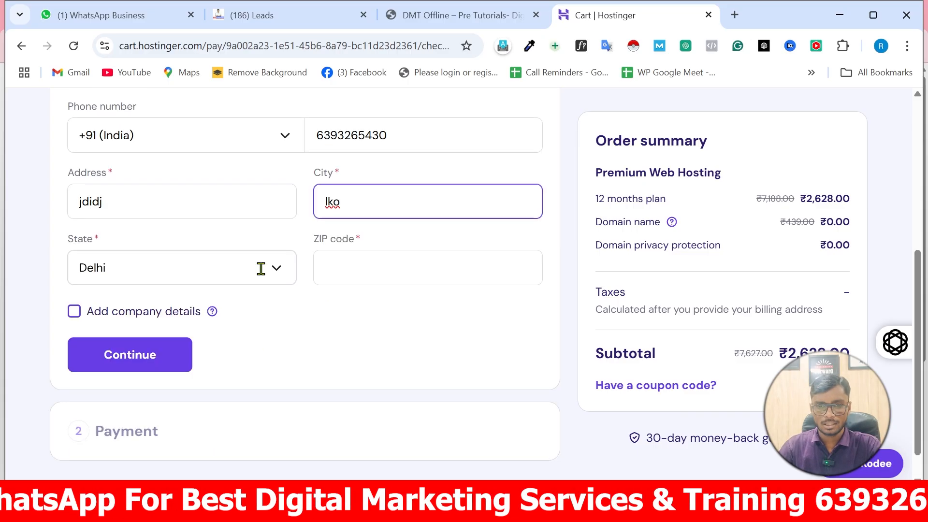
pyautogui.click(260, 268)
pyautogui.scroll(-8, 159, 394)
pyautogui.scroll(-10, 158, 395)
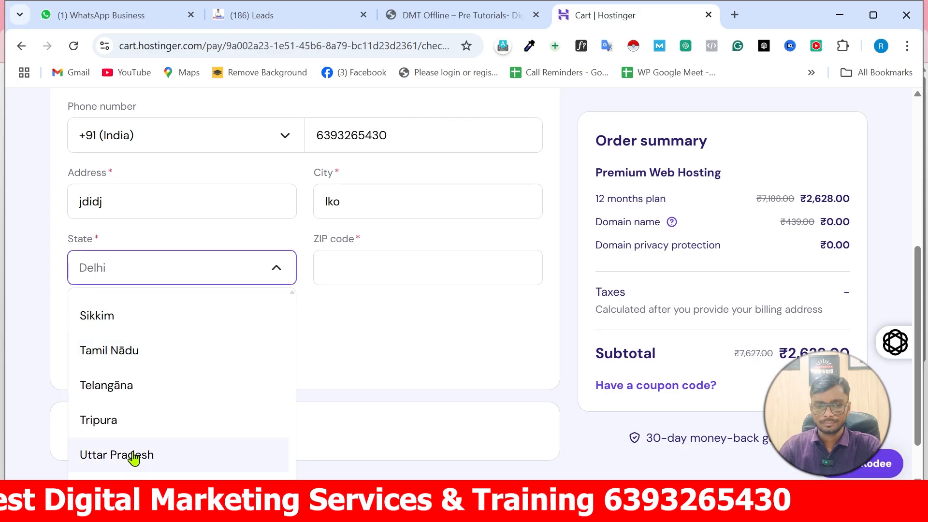
pyautogui.click(134, 458)
pyautogui.click(421, 271)
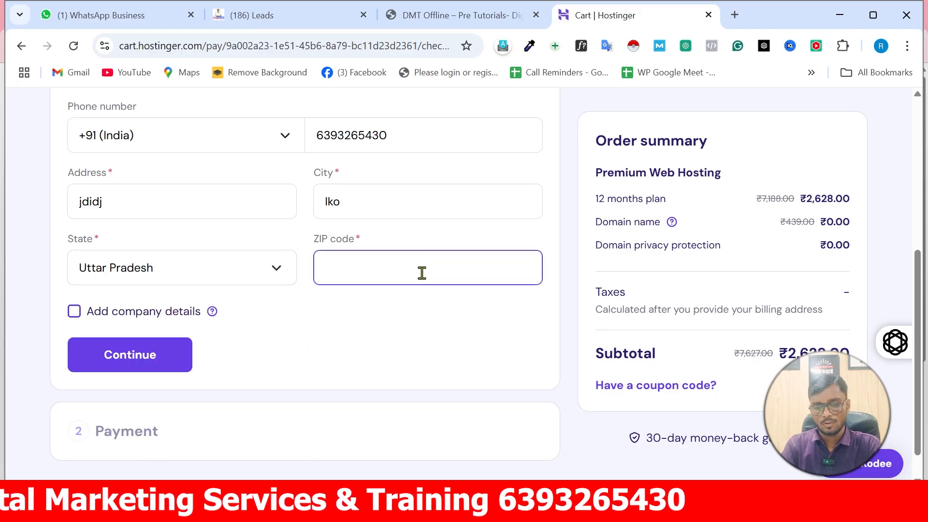
pyautogui.write('226001')
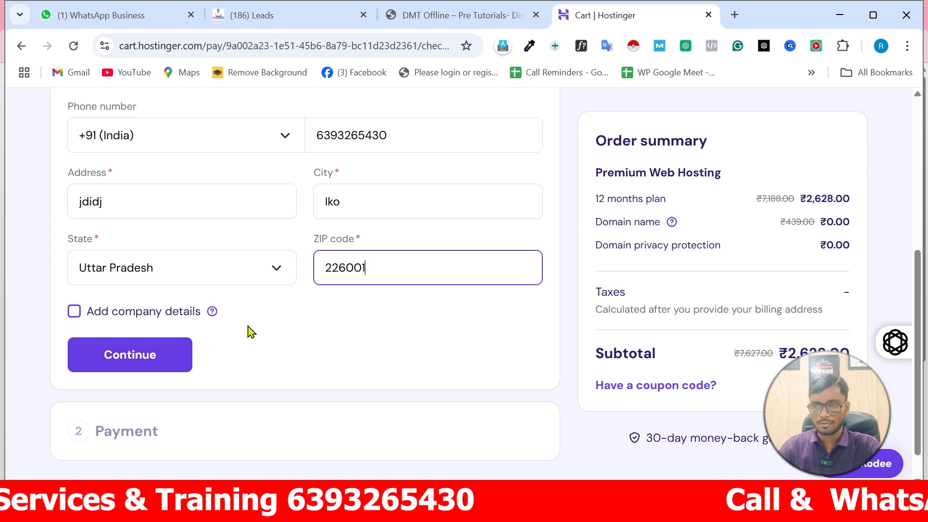
pyautogui.scroll(-1, 183, 333)
pyautogui.click(121, 323)
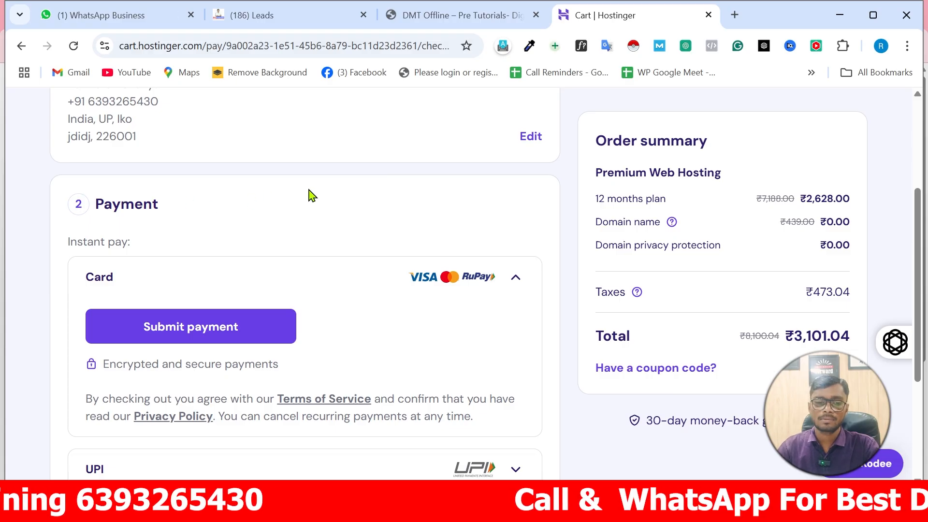
# - Choose UPI as the payment method and submit the ₹3,101.04 payment
pyautogui.scroll(-4, 264, 232)
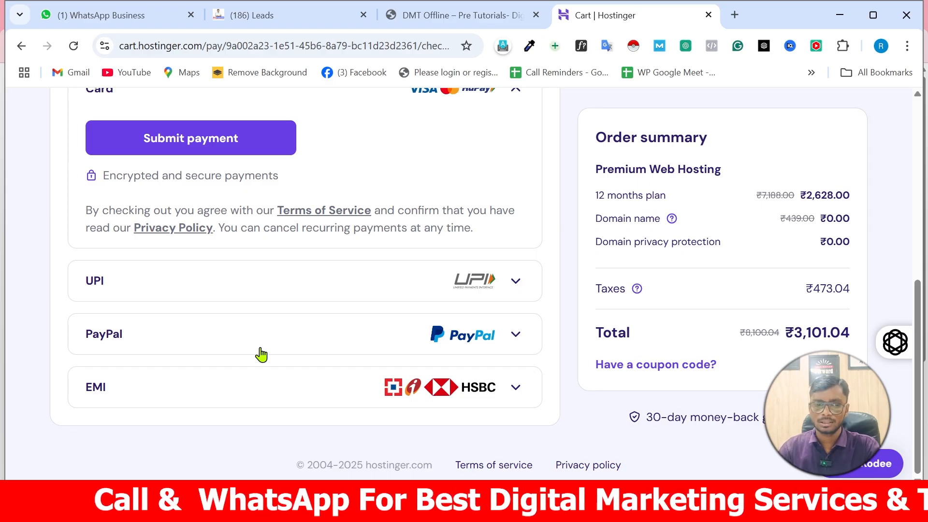
pyautogui.click(230, 288)
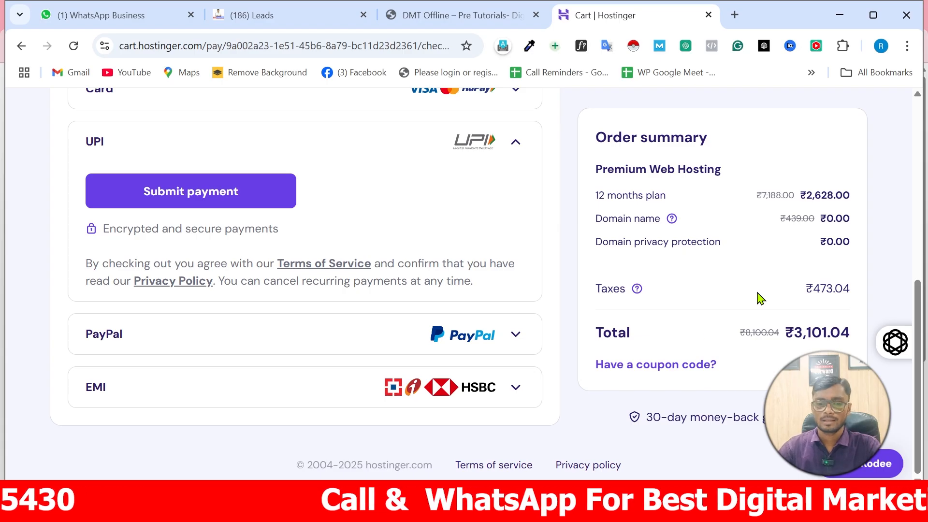
pyautogui.click(204, 201)
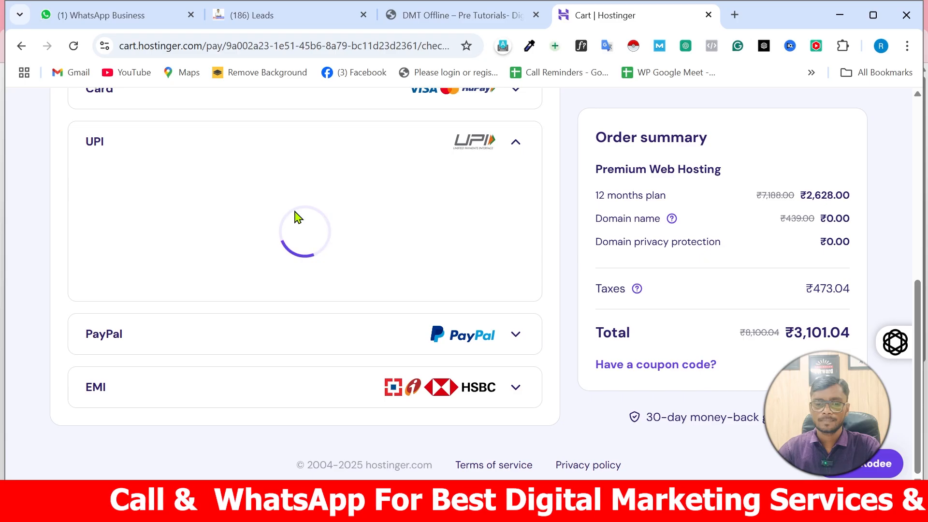
pyautogui.scroll(-1, 271, 213)
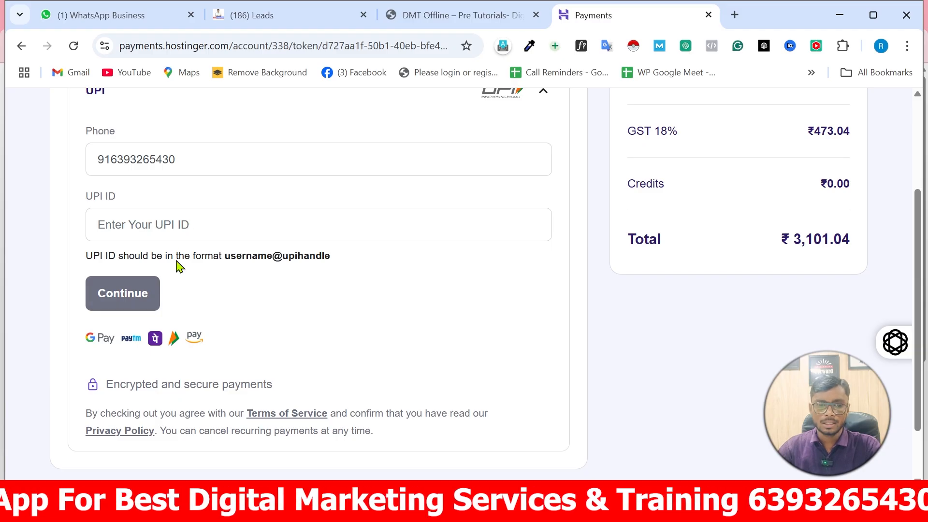
# - Leave the UPI ID unfilled and switch to the Chrome window showing hPanel Home
pyautogui.click(144, 226)
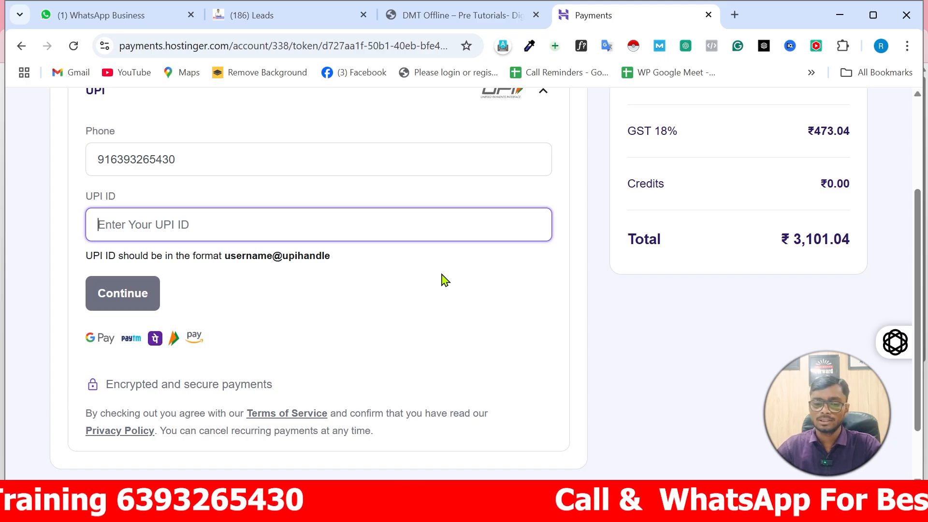
pyautogui.hotkey('alt', 'Tab')
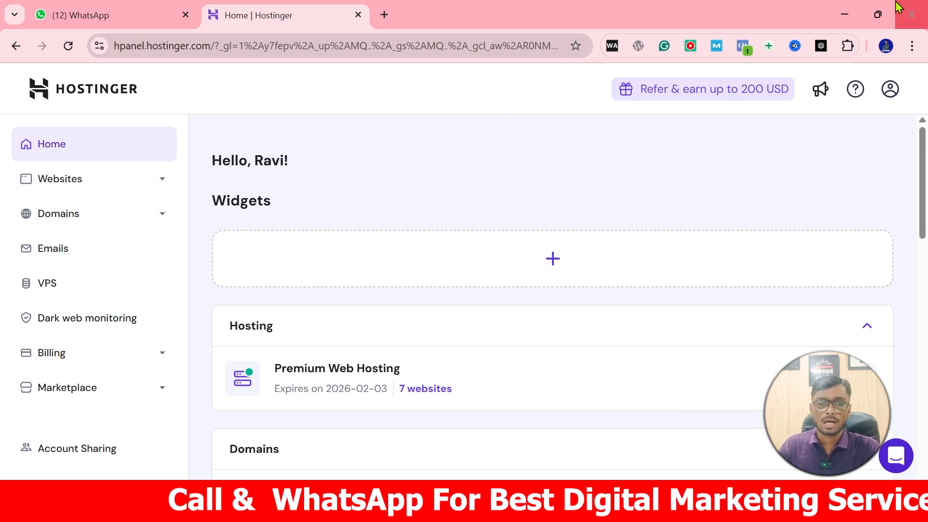
pyautogui.scroll(-3, 346, 272)
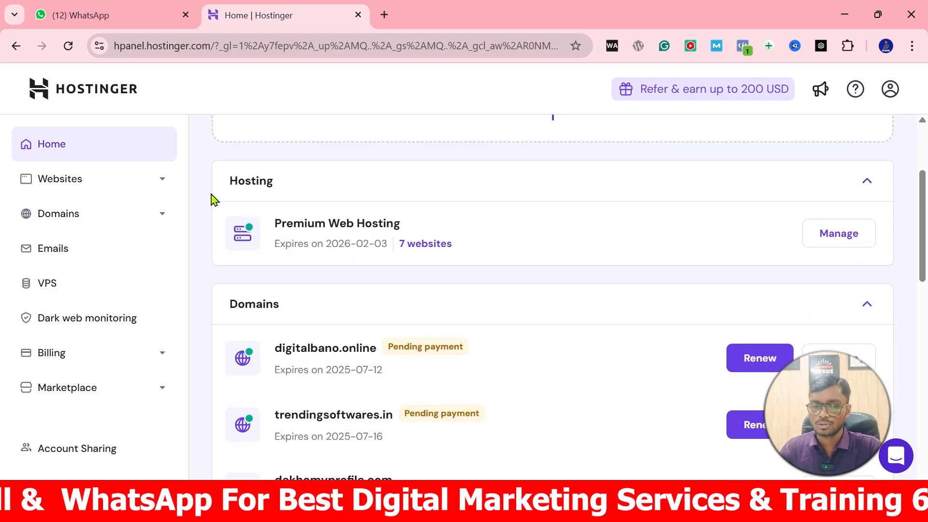
pyautogui.scroll(-3, 477, 248)
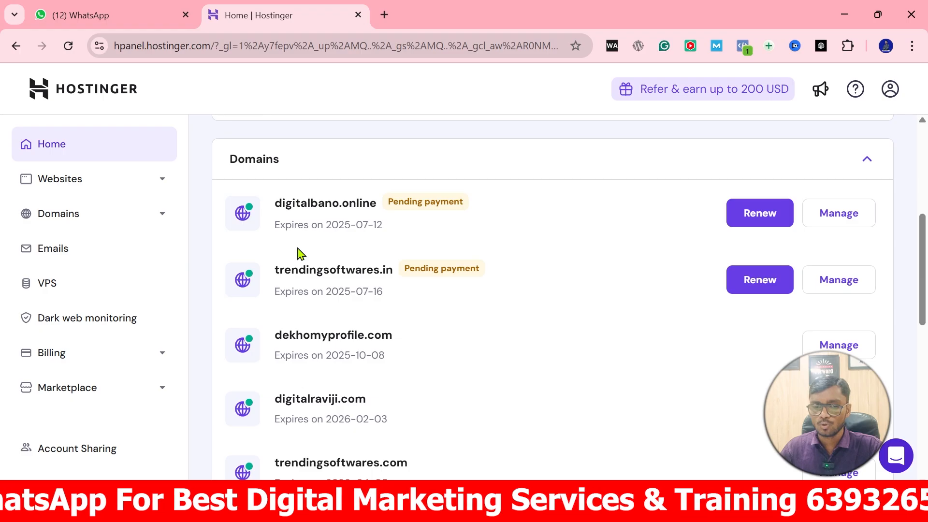
pyautogui.scroll(-5, 404, 300)
pyautogui.scroll(3, 406, 300)
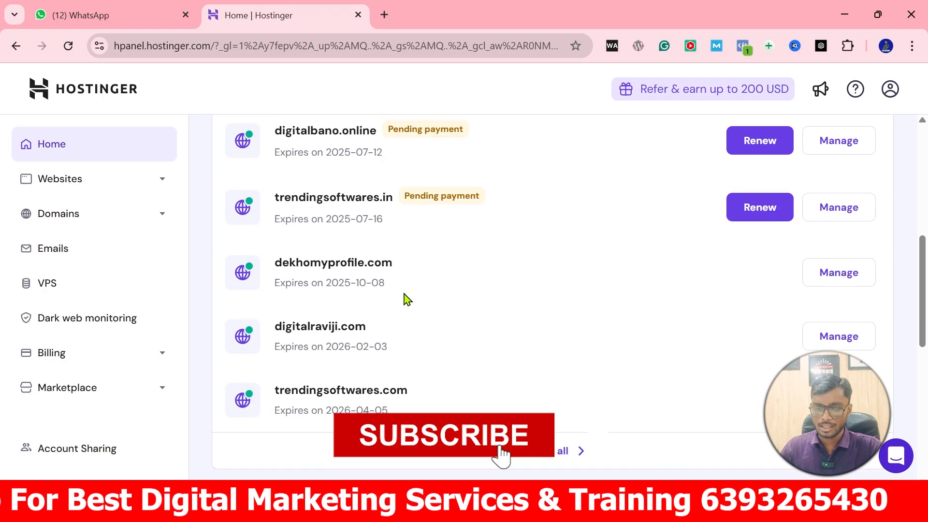
pyautogui.scroll(-7, 404, 300)
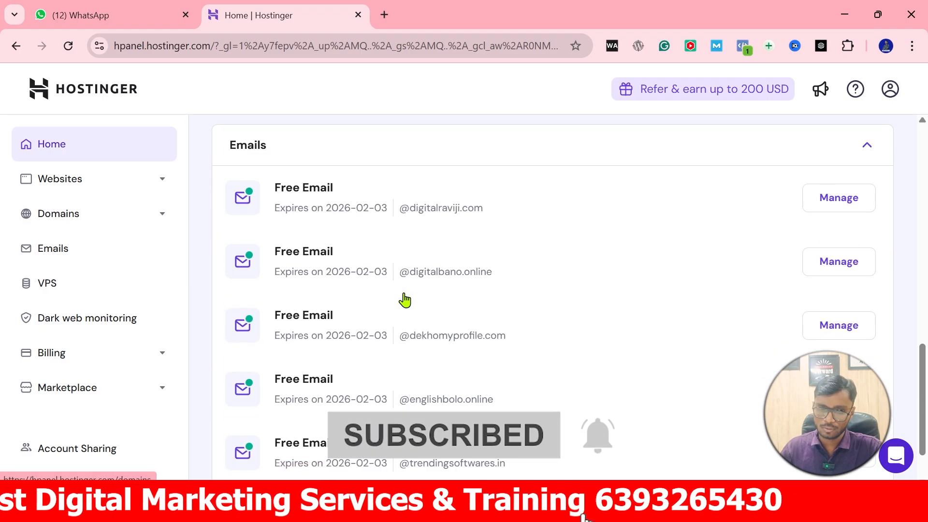
pyautogui.scroll(-2, 405, 300)
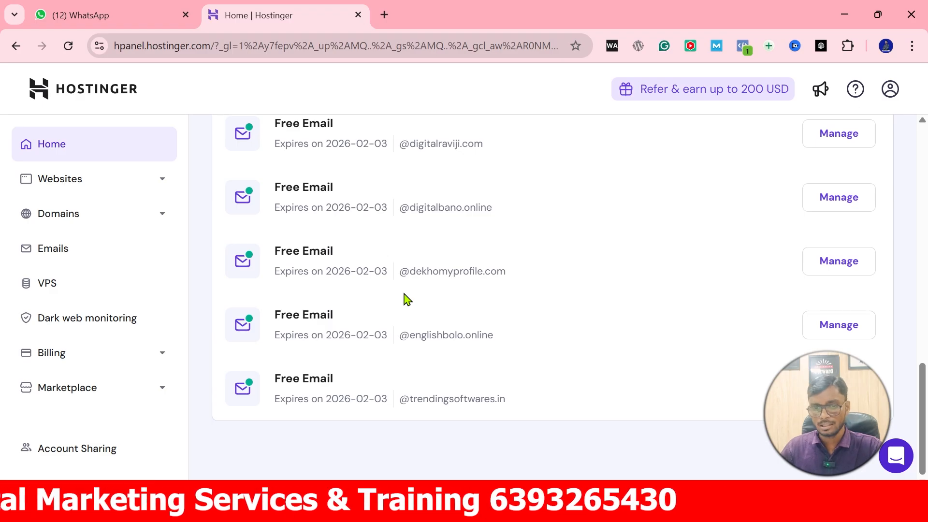
pyautogui.scroll(4, 405, 300)
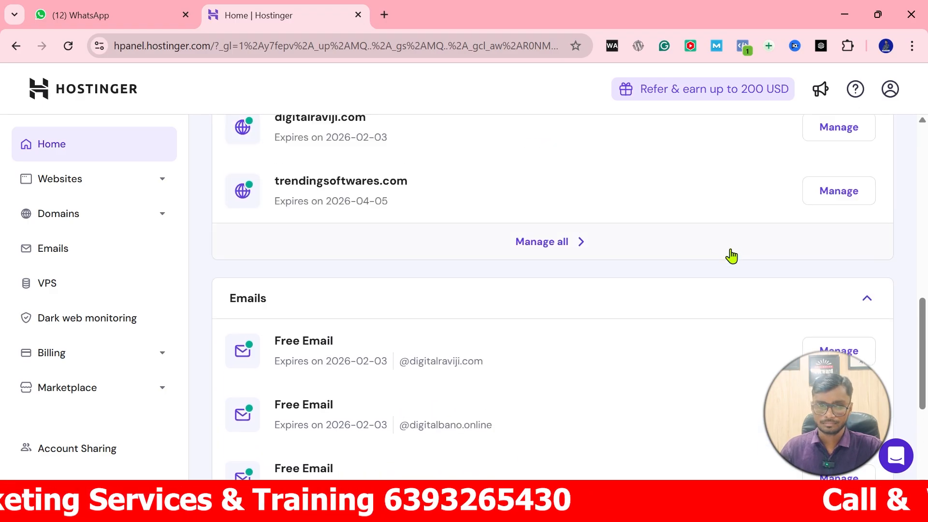
pyautogui.click(61, 191)
# - Browse the hosted websites list, then check the empty Migrations page
pyautogui.click(65, 209)
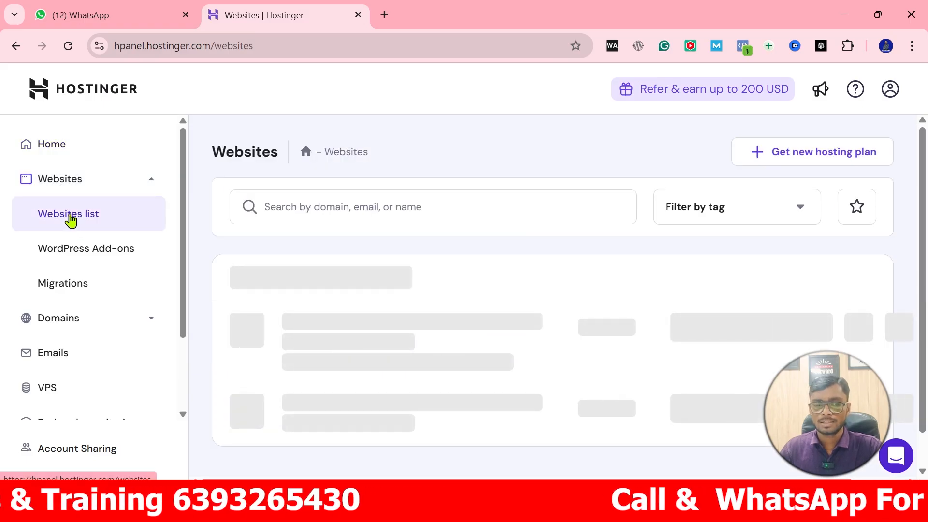
pyautogui.scroll(-1, 389, 231)
pyautogui.scroll(-5, 389, 231)
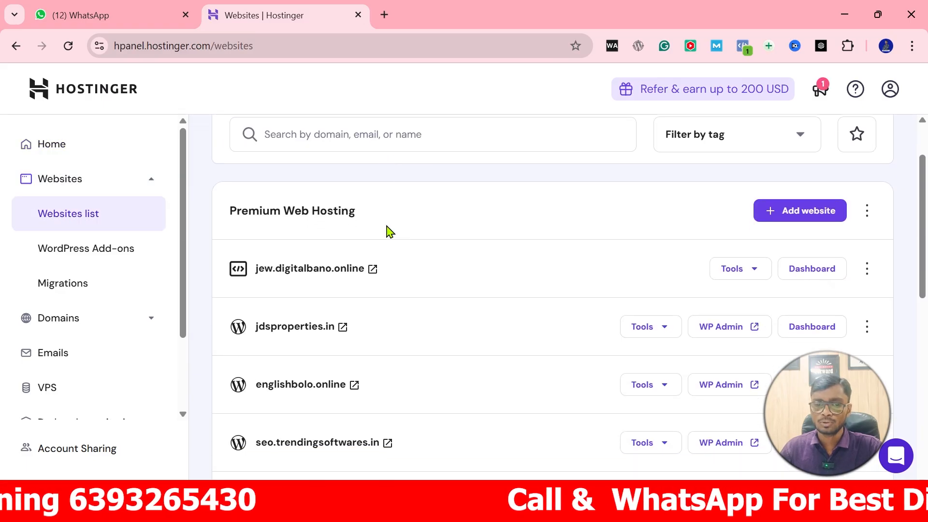
pyautogui.scroll(-2, 389, 232)
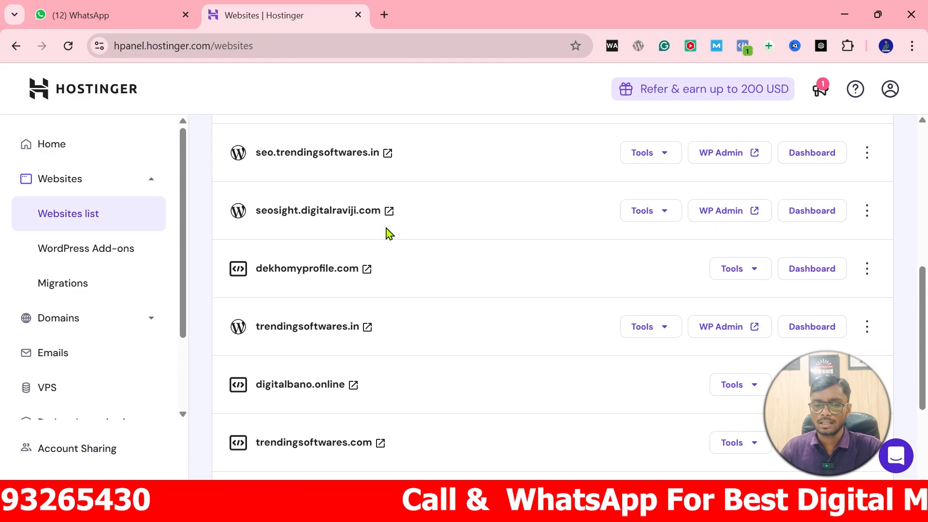
pyautogui.scroll(3, 389, 234)
pyautogui.scroll(3, 390, 234)
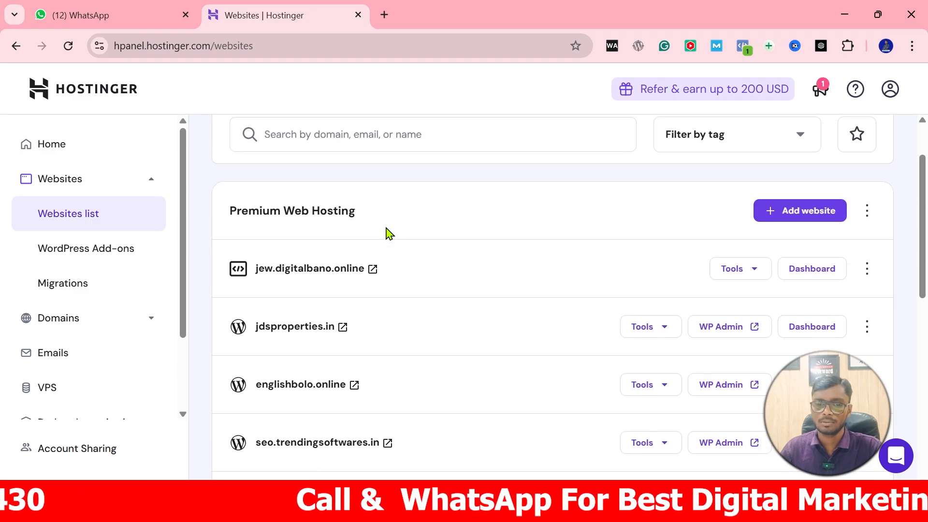
pyautogui.scroll(-9, 390, 234)
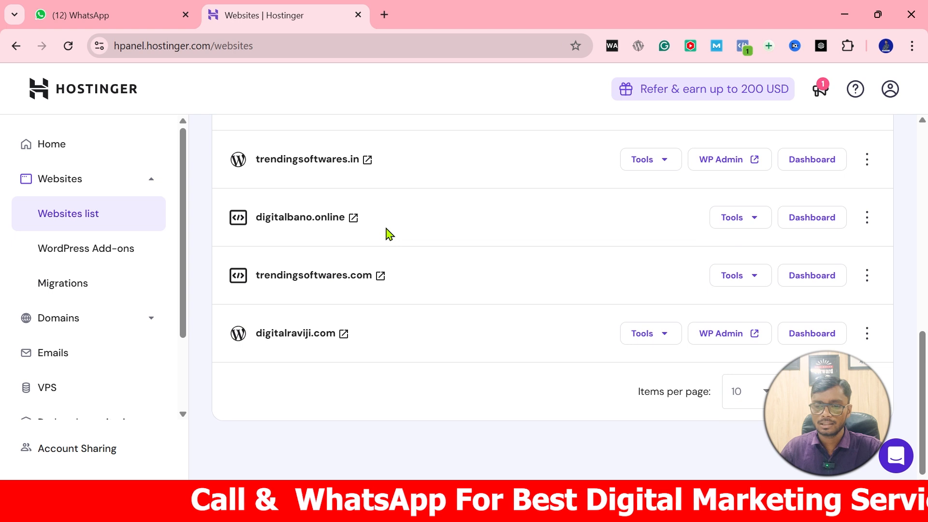
pyautogui.scroll(3, 423, 269)
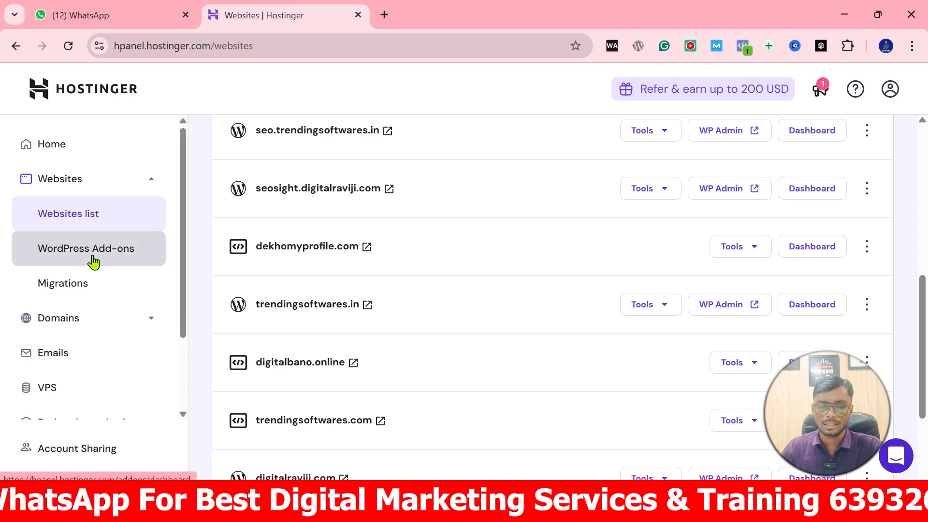
pyautogui.click(87, 295)
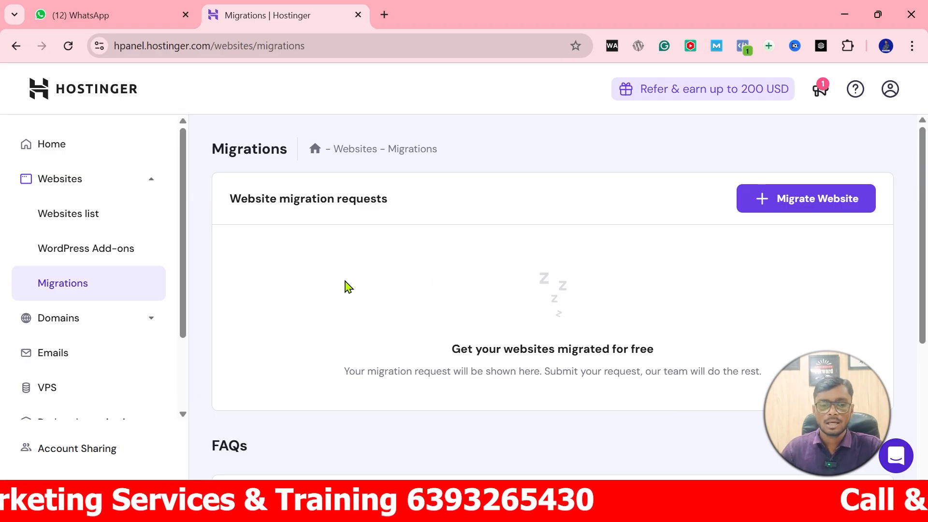
pyautogui.scroll(-1, 116, 266)
# - Browse the domain portfolio, selecting and then deselecting the jdsproperties.in domain name
pyautogui.click(78, 249)
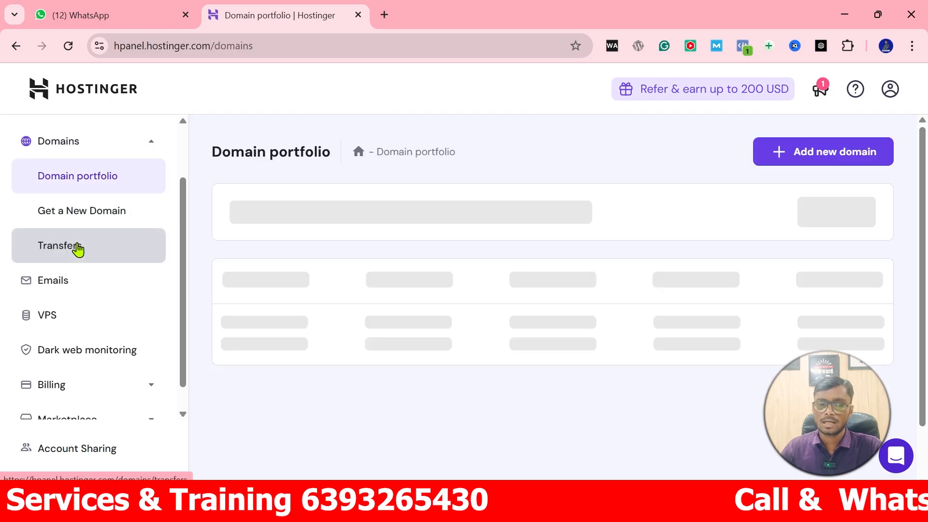
pyautogui.scroll(-4, 483, 256)
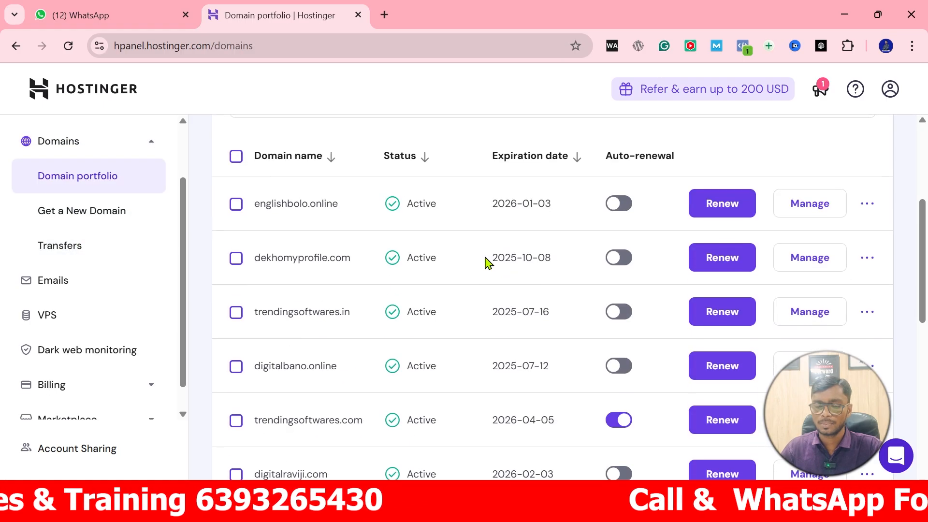
pyautogui.scroll(-3, 487, 263)
pyautogui.scroll(-4, 487, 265)
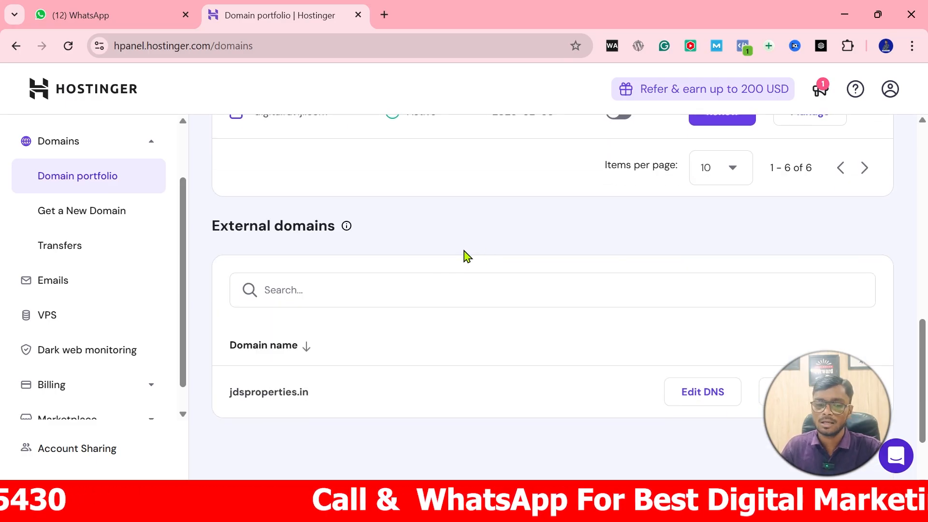
pyautogui.scroll(4, 461, 259)
pyautogui.scroll(-2, 457, 261)
pyautogui.scroll(-3, 419, 397)
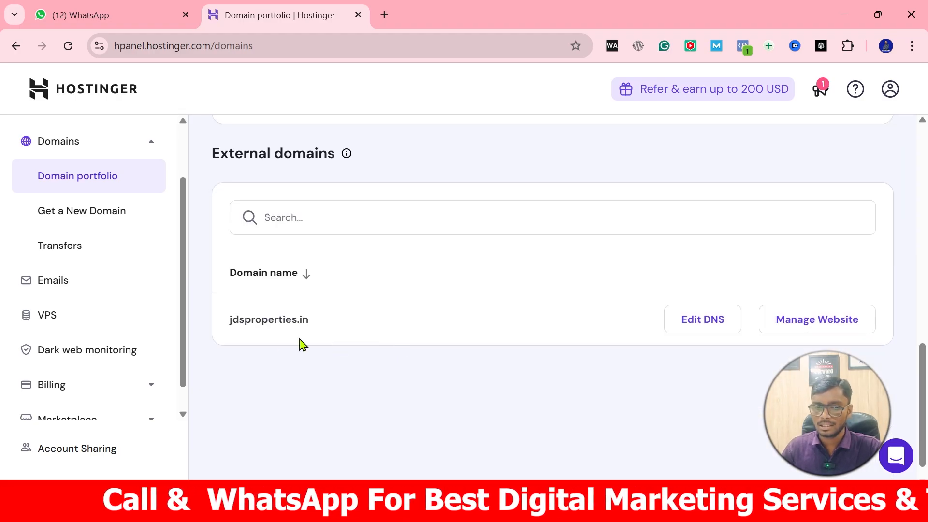
pyautogui.moveTo(219, 320); pyautogui.dragTo(347, 338)
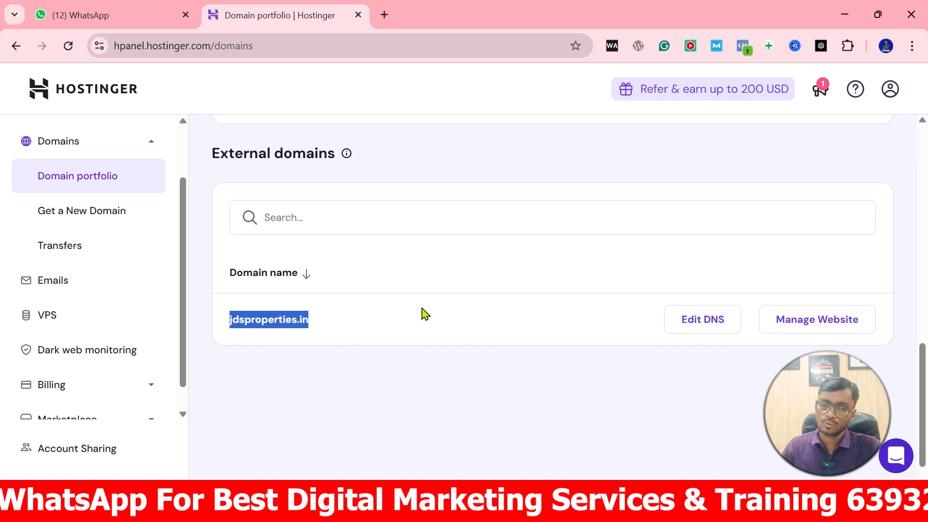
pyautogui.scroll(3, 424, 314)
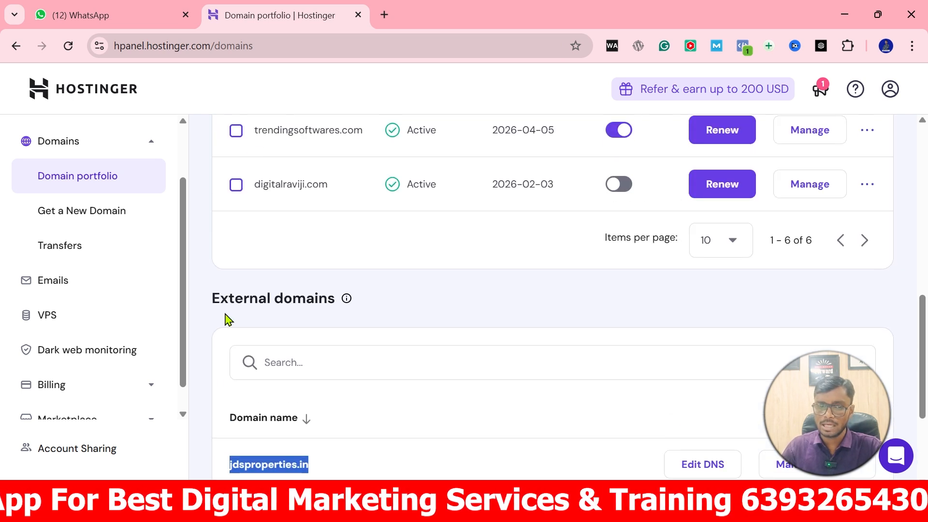
pyautogui.click(380, 307)
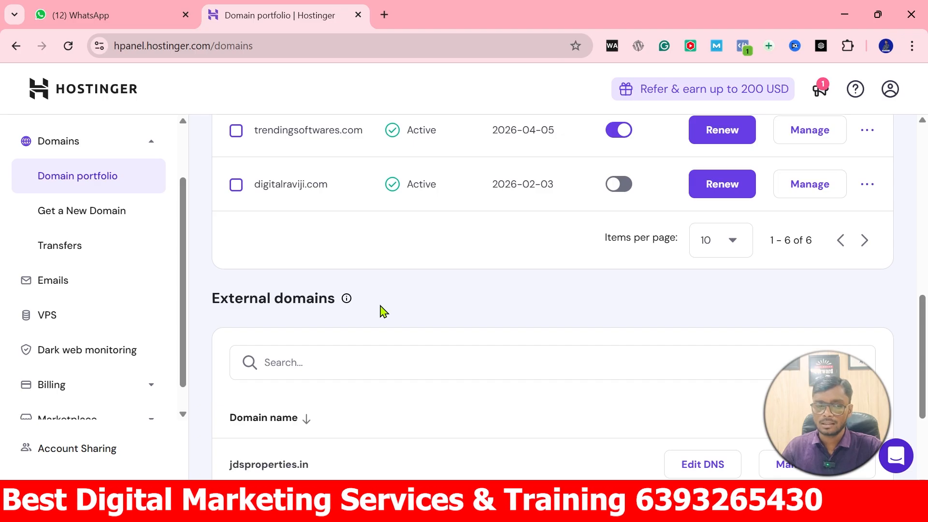
# - Visit the new-domain search and domain transfers pages, then go to Emails
pyautogui.click(79, 219)
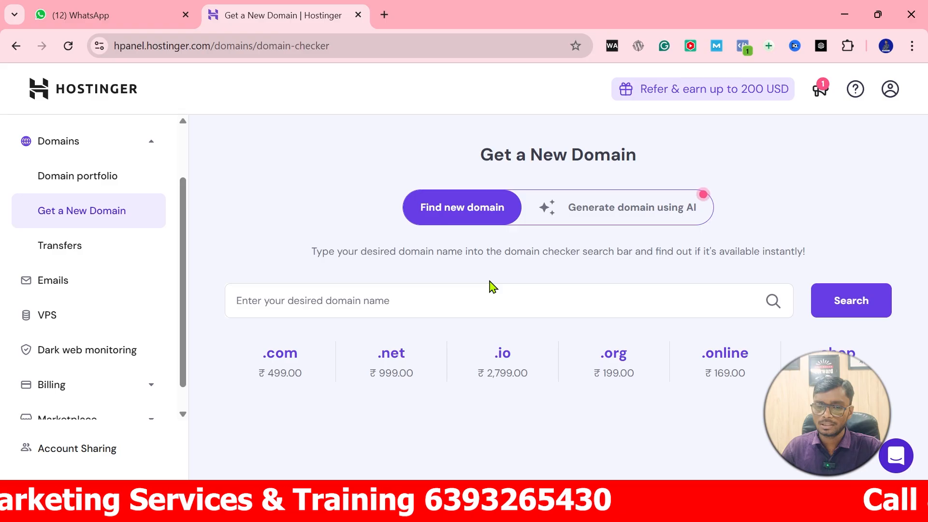
pyautogui.click(400, 305)
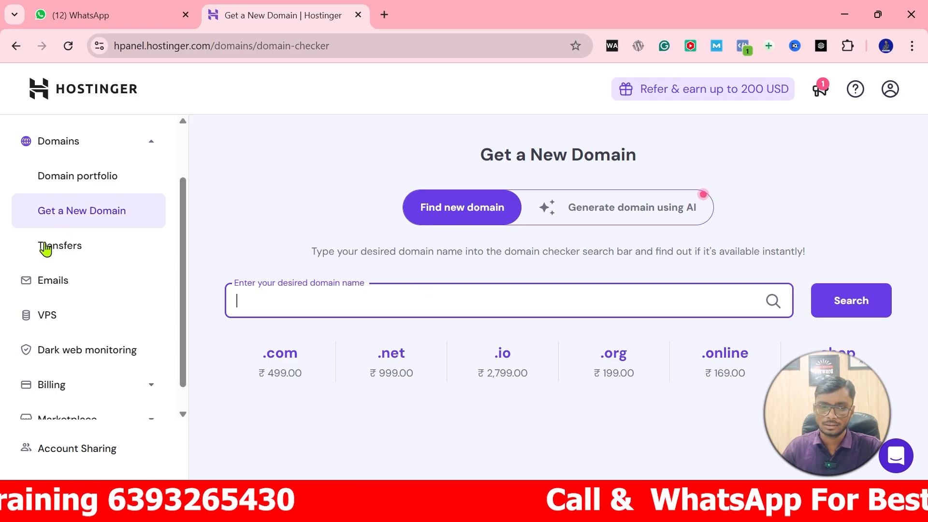
pyautogui.click(59, 250)
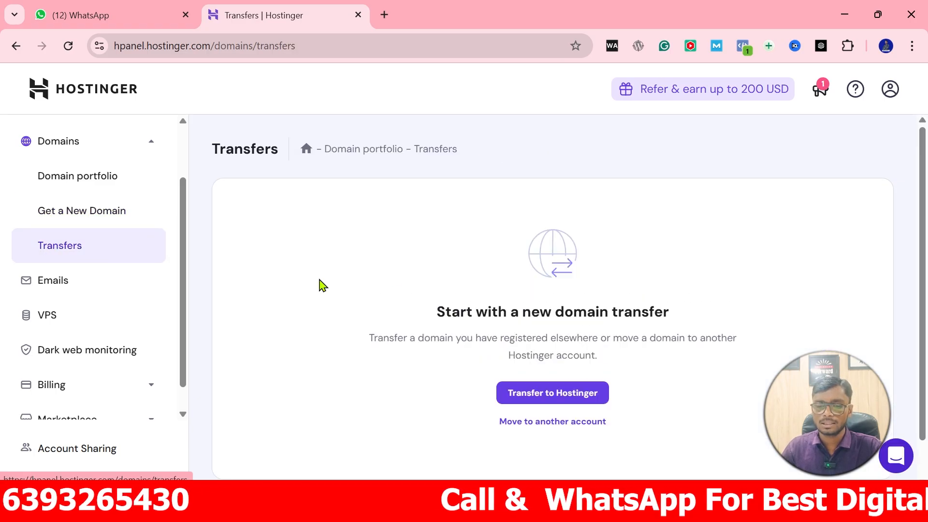
pyautogui.scroll(-1, 429, 269)
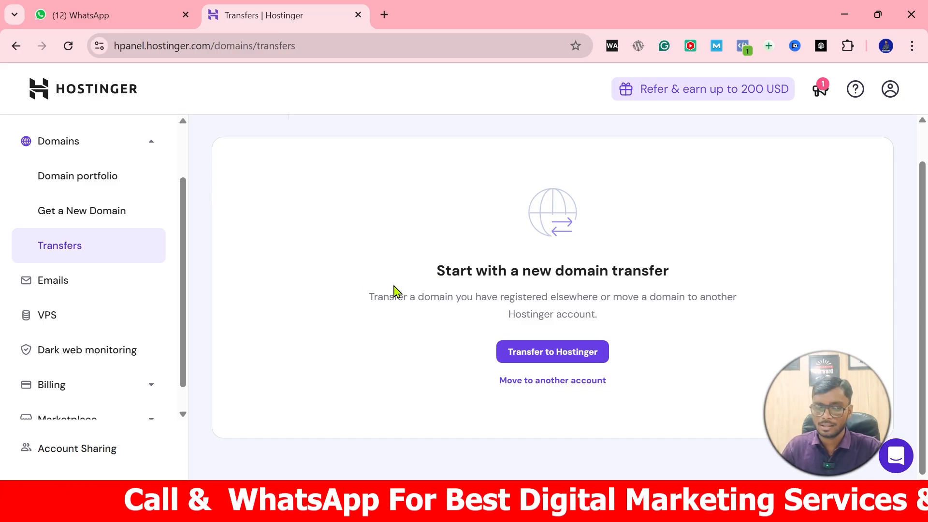
pyautogui.click(73, 285)
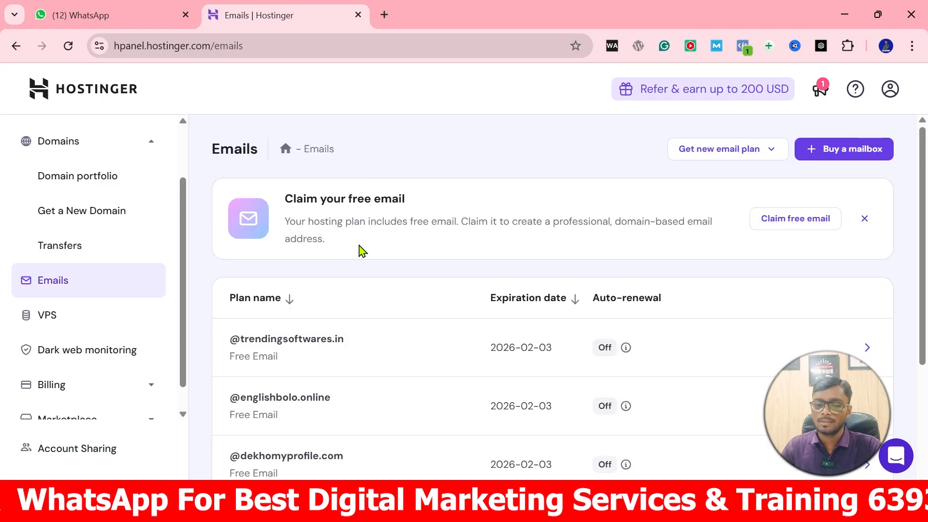
# - Go to the VPS page and scroll down to the KVM VPS and Game Panel setup options
pyautogui.scroll(-4, 373, 261)
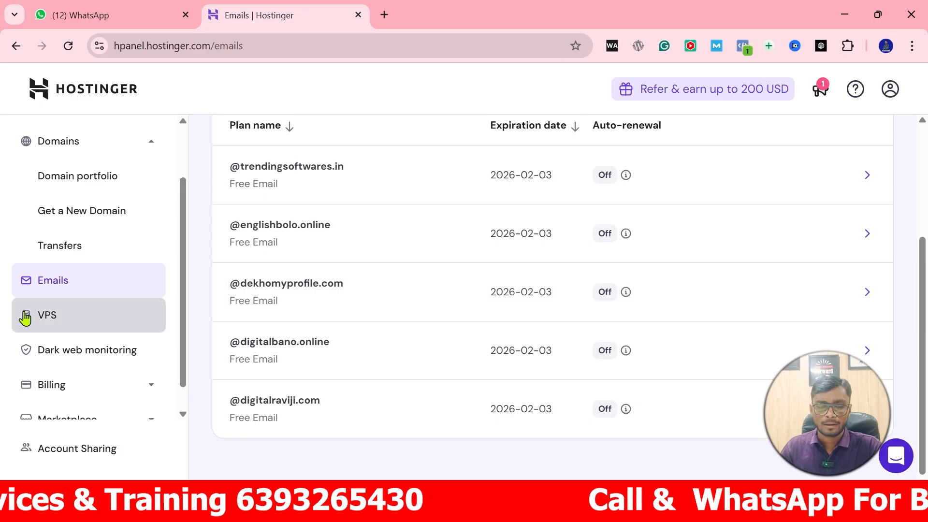
pyautogui.click(70, 317)
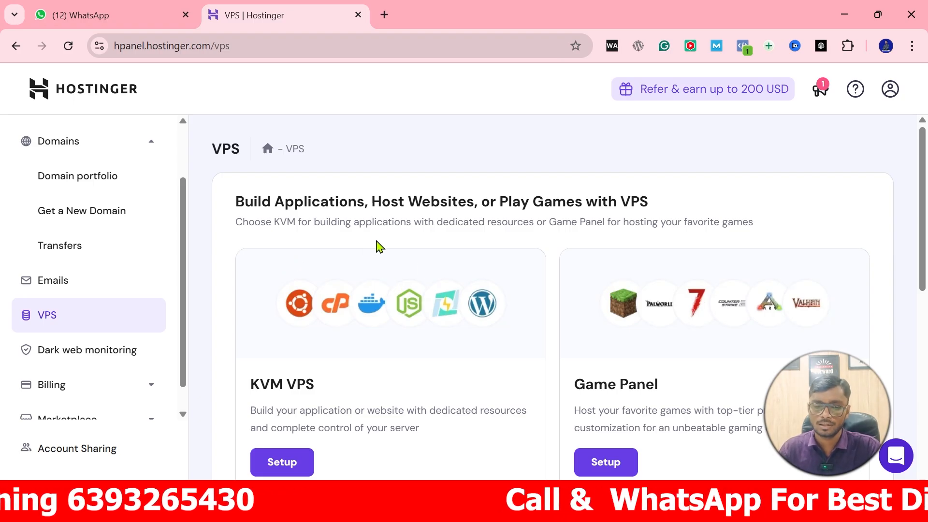
pyautogui.scroll(-3, 380, 246)
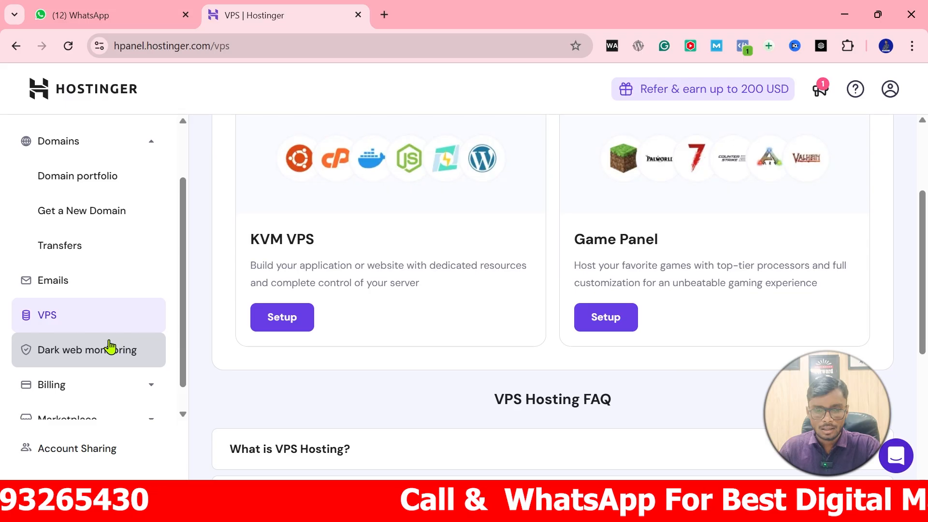
pyautogui.scroll(-1, 75, 360)
# - Open Billing and scroll through the subscriptions list
pyautogui.click(53, 360)
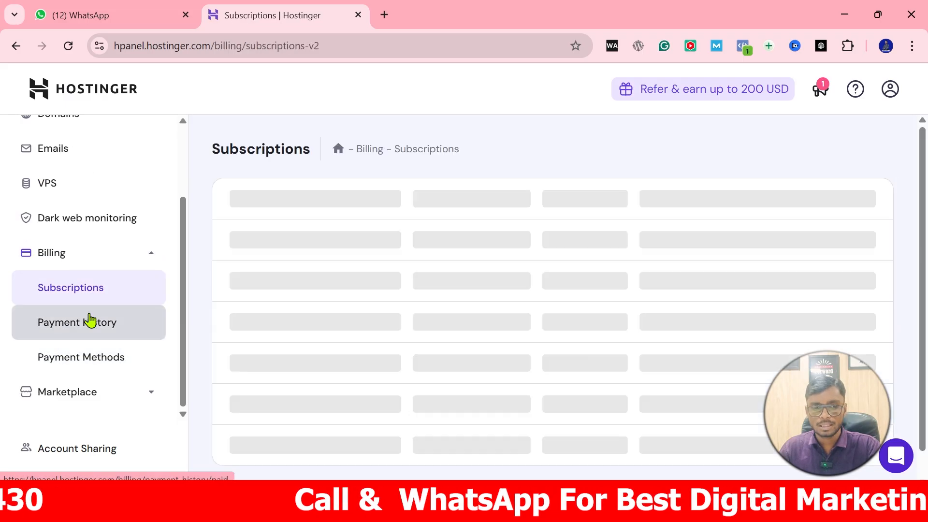
pyautogui.scroll(-2, 360, 294)
pyautogui.scroll(-2, 362, 294)
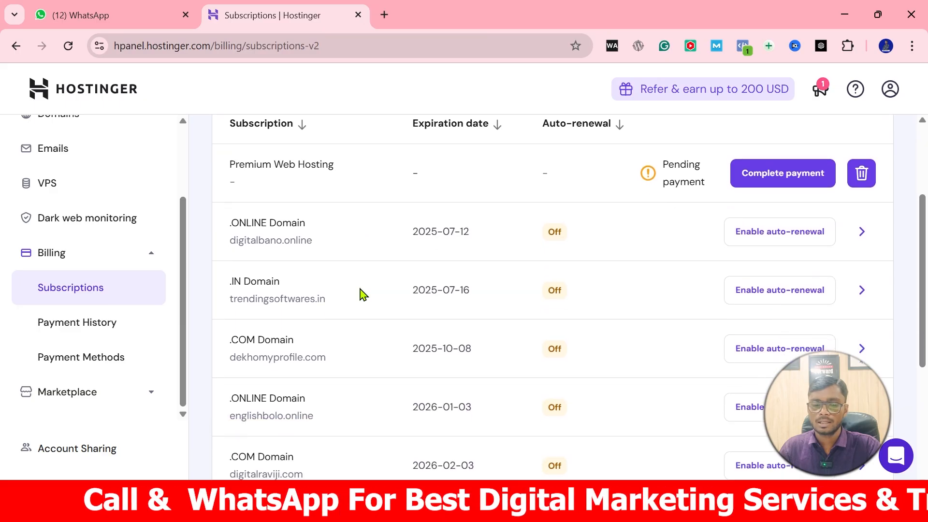
pyautogui.scroll(-4, 362, 294)
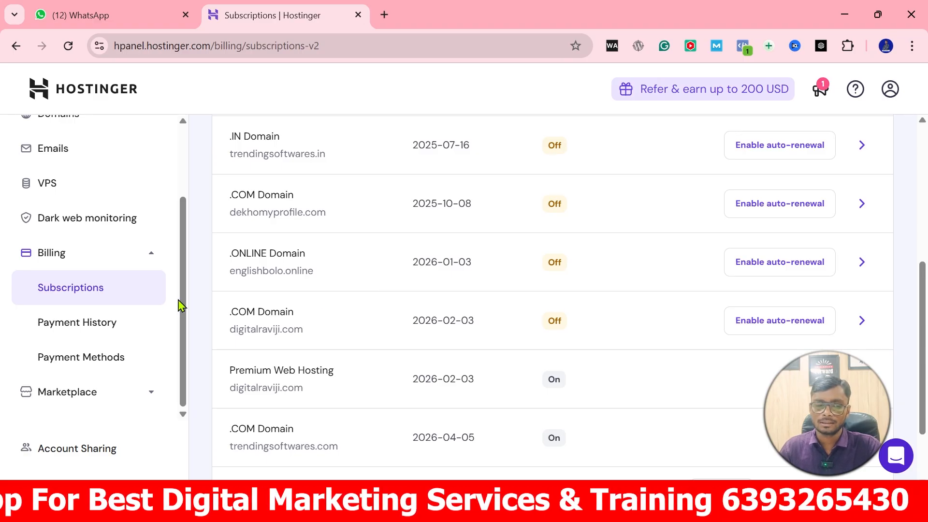
# - View the Payment History of paid receipts, the latest a .COM Domain at ₹1,408.84
pyautogui.click(91, 327)
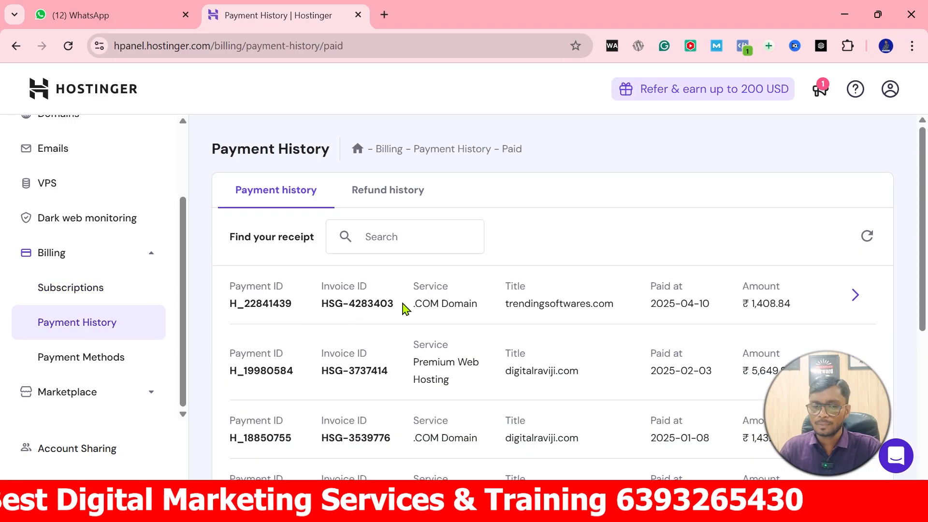
pyautogui.scroll(-5, 402, 310)
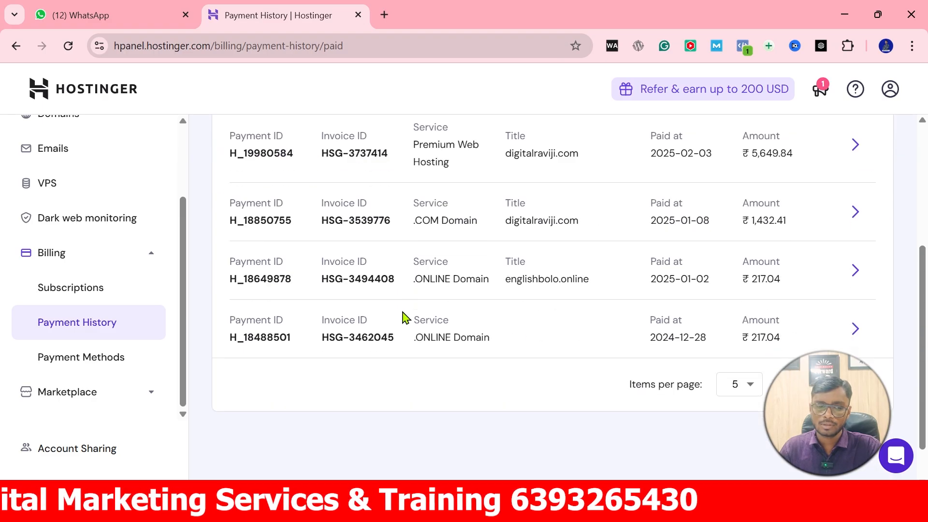
pyautogui.scroll(5, 377, 331)
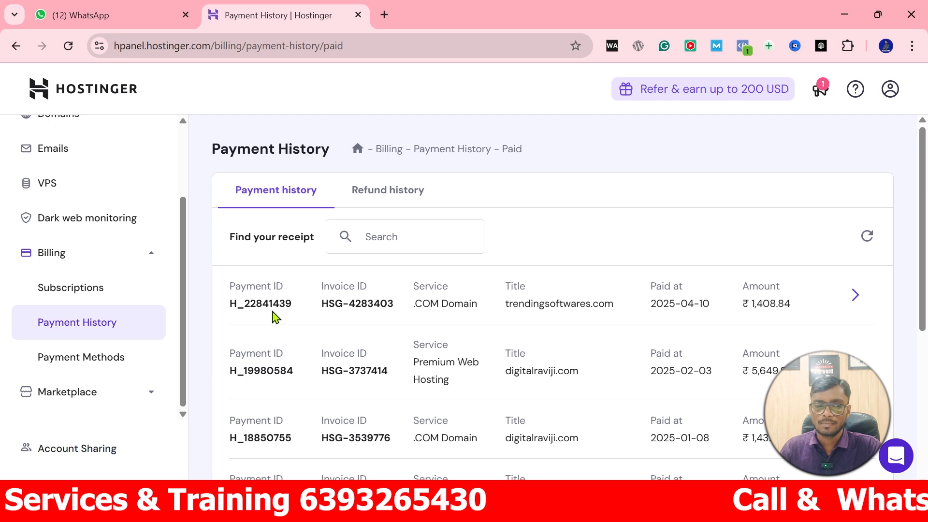
pyautogui.scroll(3, 99, 257)
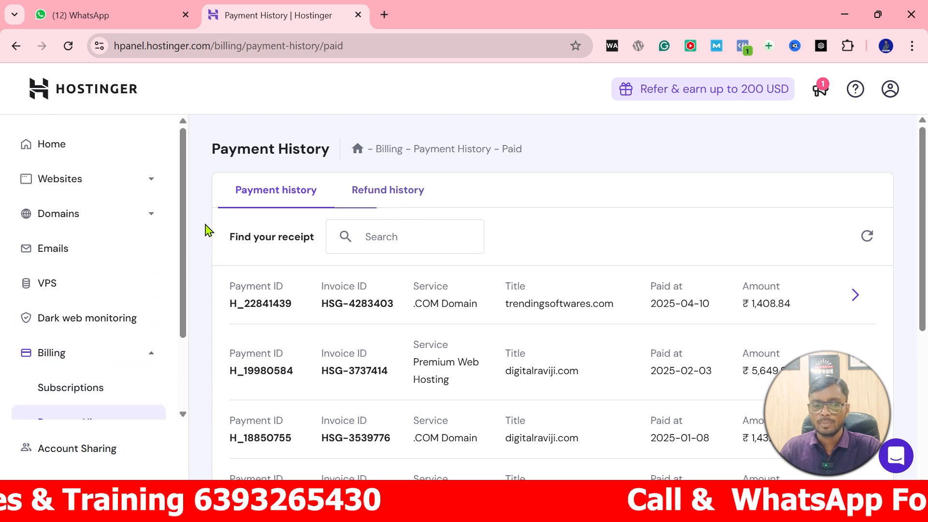
# - Browse the Premium Web Hosting websites list, then open a new blank browser tab
pyautogui.click(56, 184)
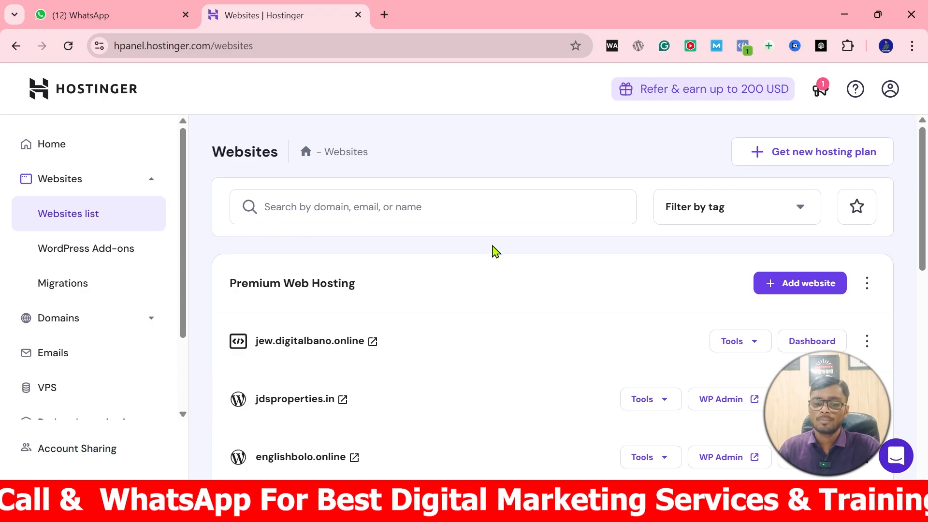
pyautogui.scroll(-5, 483, 256)
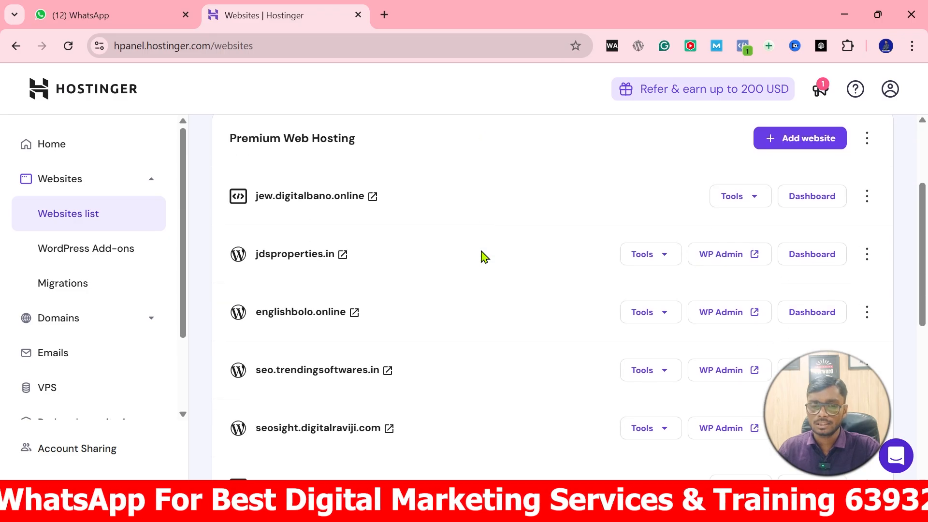
pyautogui.click(384, 16)
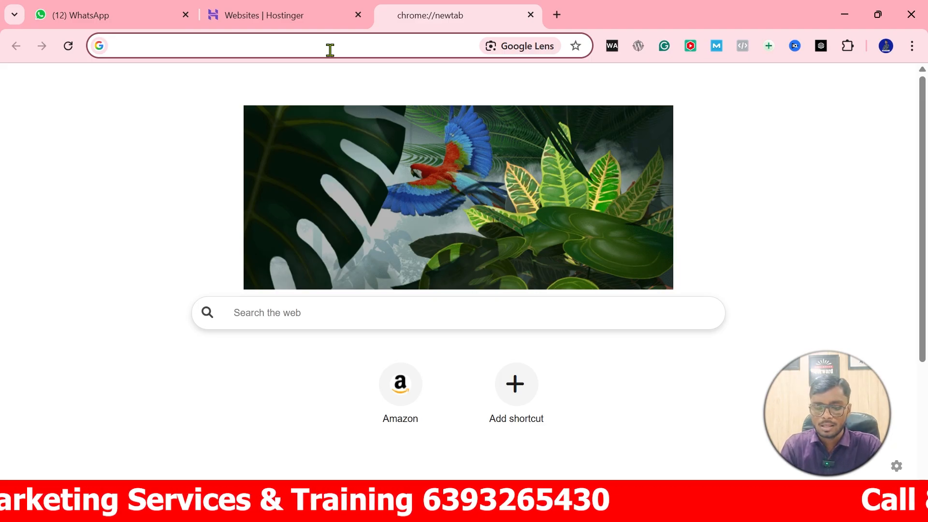
# - Download WordPress 6.8.1 from wordpress.org/download, dismiss the thank-you popup, and return to Hostinger
pyautogui.write('wordpress.org/download/')
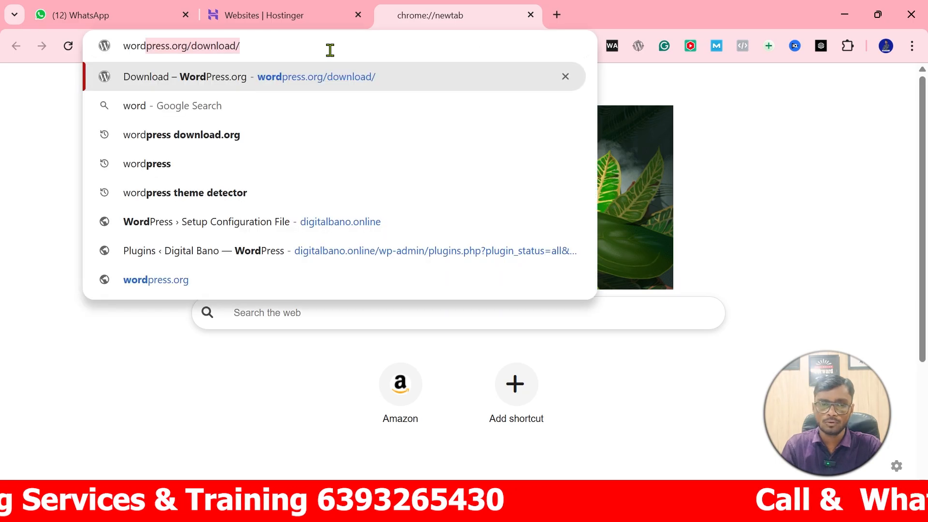
pyautogui.press('Return')
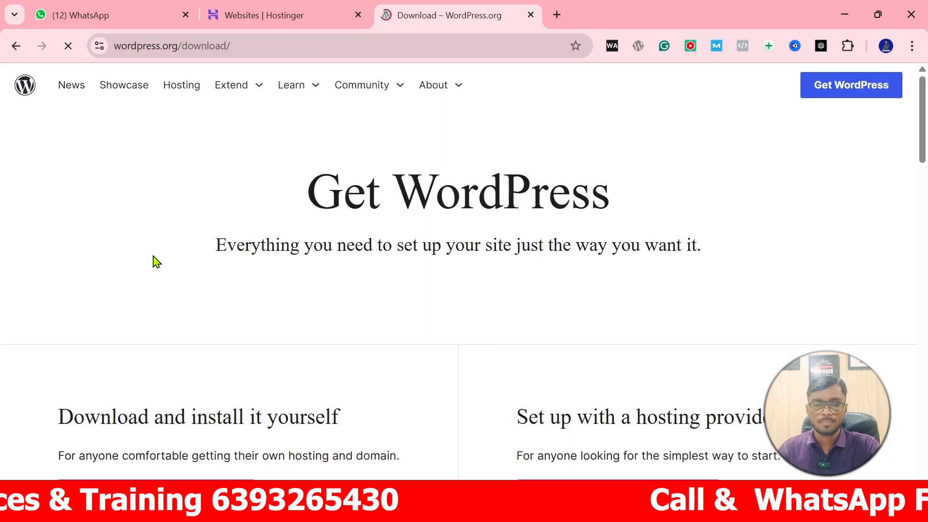
pyautogui.scroll(-4, 208, 231)
pyautogui.scroll(-1, 207, 231)
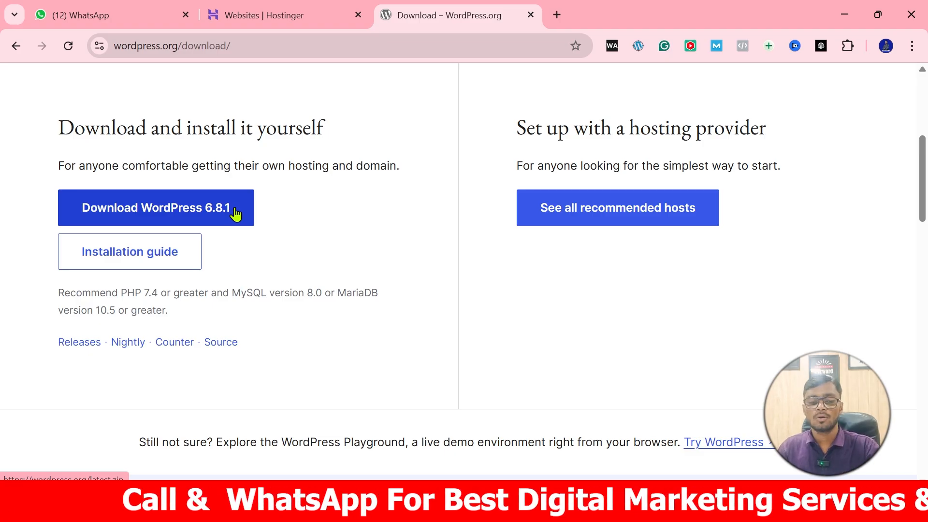
pyautogui.click(192, 218)
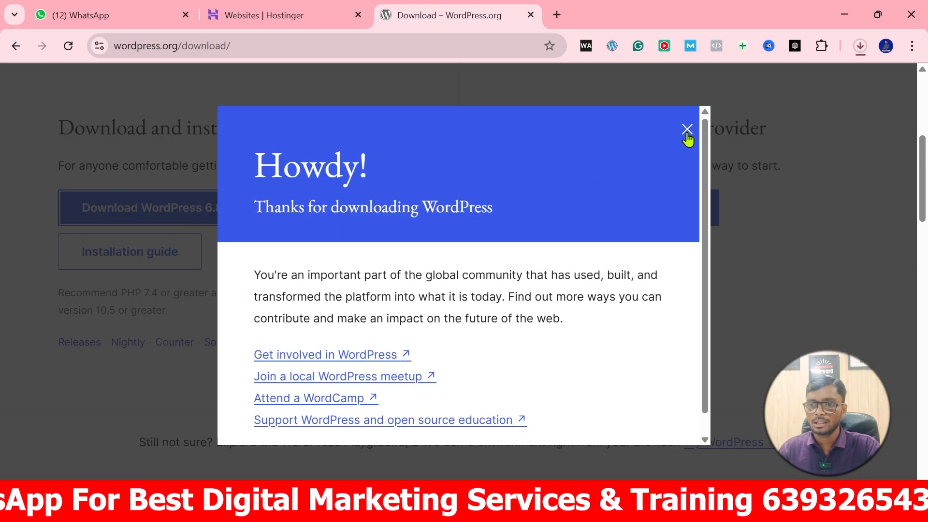
pyautogui.click(686, 130)
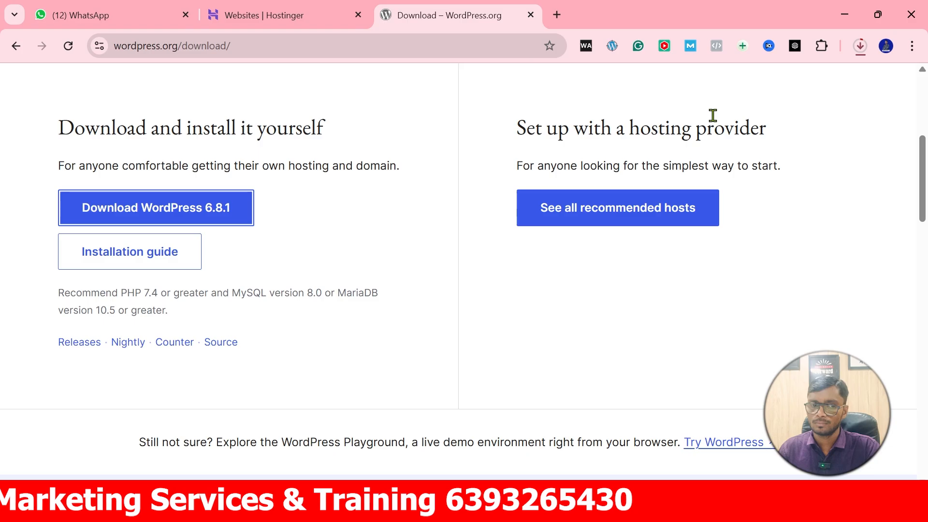
pyautogui.click(253, 14)
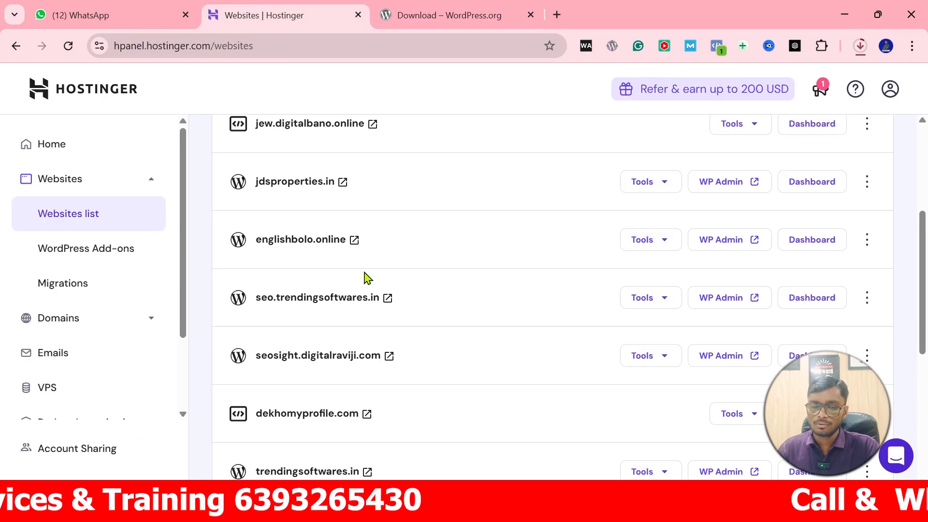
# - Find digitalbano.online in the Websites list and open its dashboard
pyautogui.scroll(-3, 369, 280)
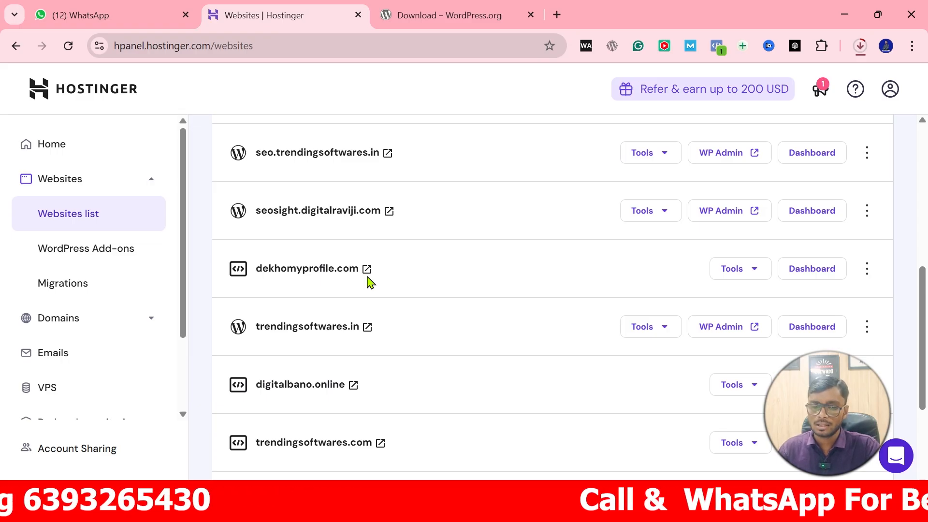
pyautogui.scroll(-2, 369, 283)
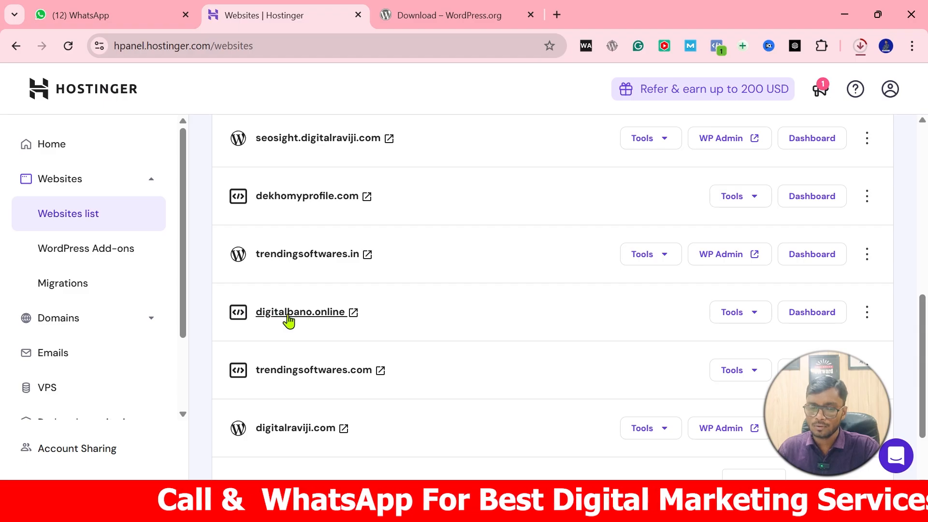
pyautogui.click(815, 315)
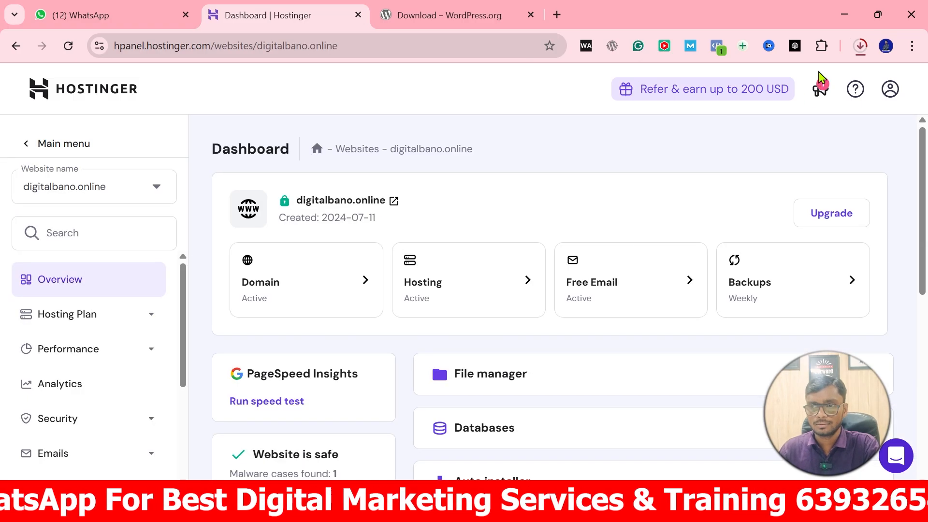
# - Close the download history panel and review the digitalbano.online overview and its tools
pyautogui.scroll(-3, 415, 266)
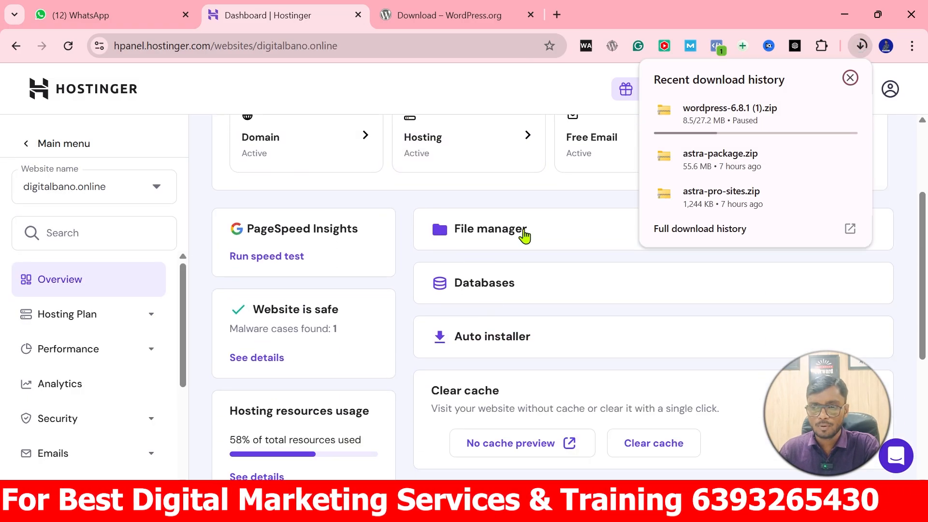
pyautogui.moveTo(868, 116)
pyautogui.click(860, 45)
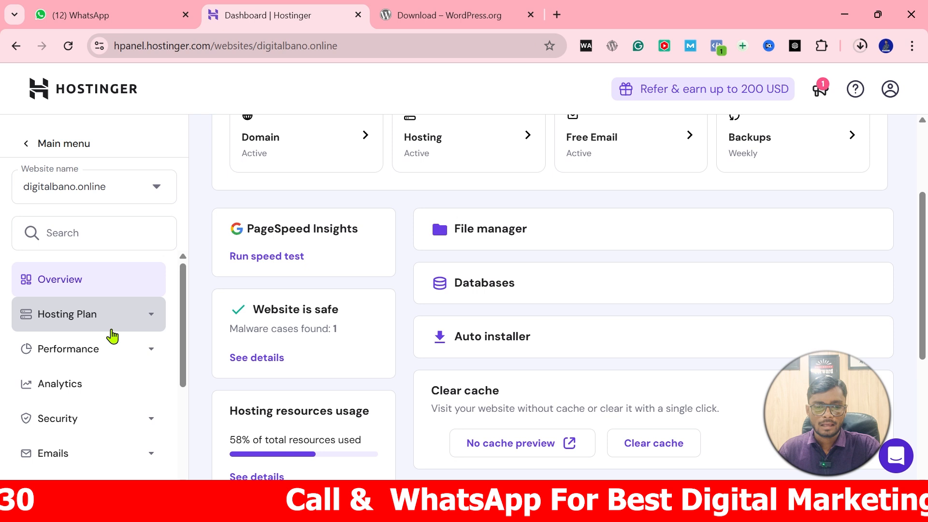
pyautogui.scroll(-3, 101, 334)
pyautogui.scroll(3, 103, 333)
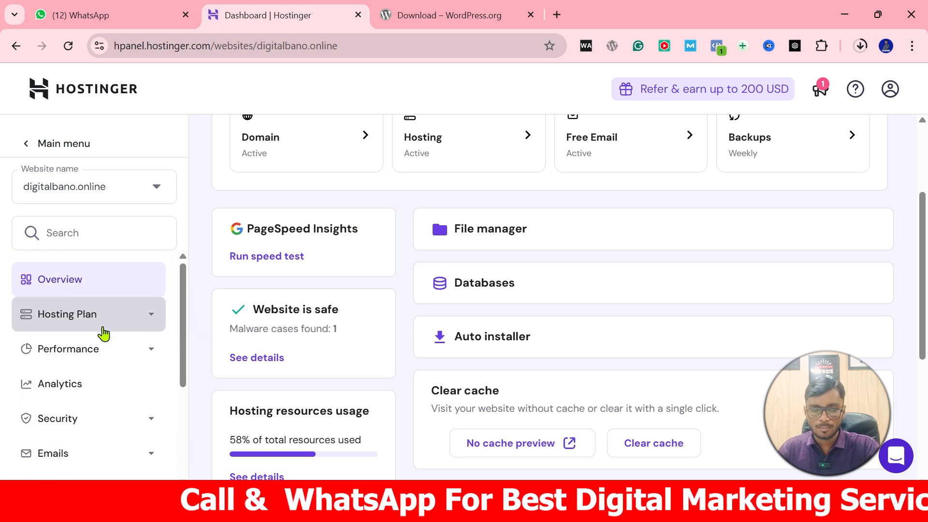
pyautogui.scroll(-2, 103, 335)
pyautogui.scroll(-2, 103, 343)
pyautogui.scroll(3, 105, 353)
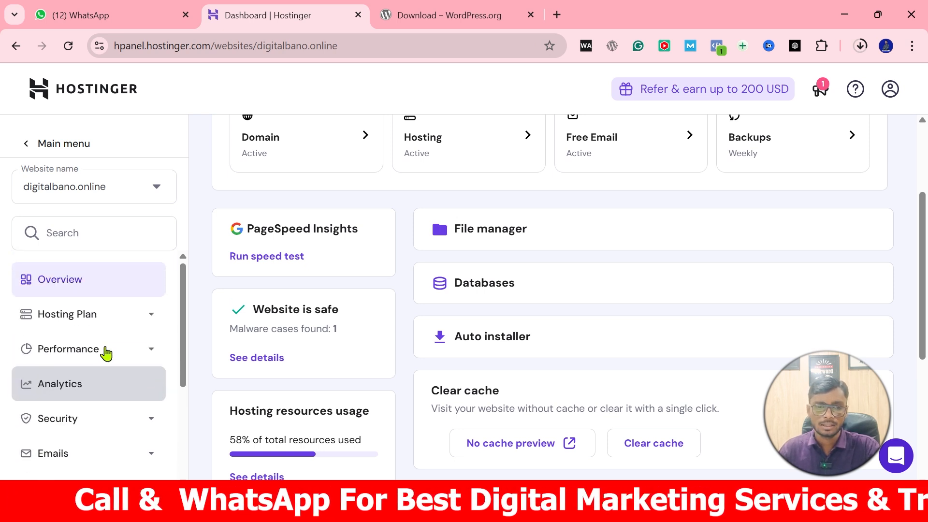
pyautogui.scroll(-2, 94, 369)
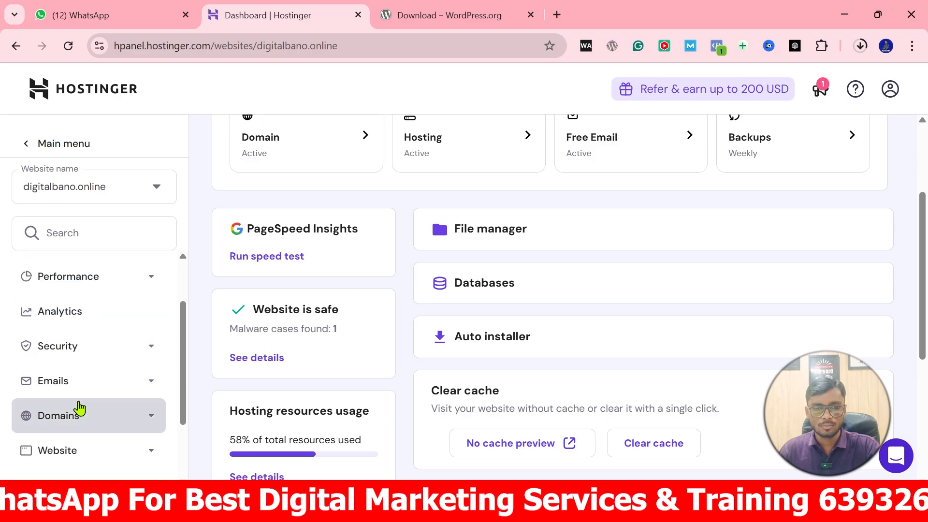
pyautogui.scroll(-2, 71, 387)
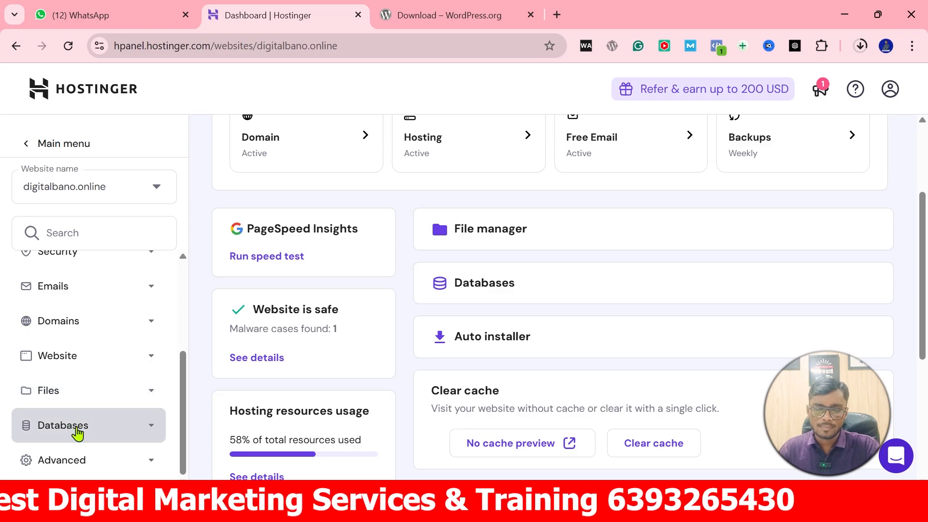
pyautogui.scroll(4, 78, 434)
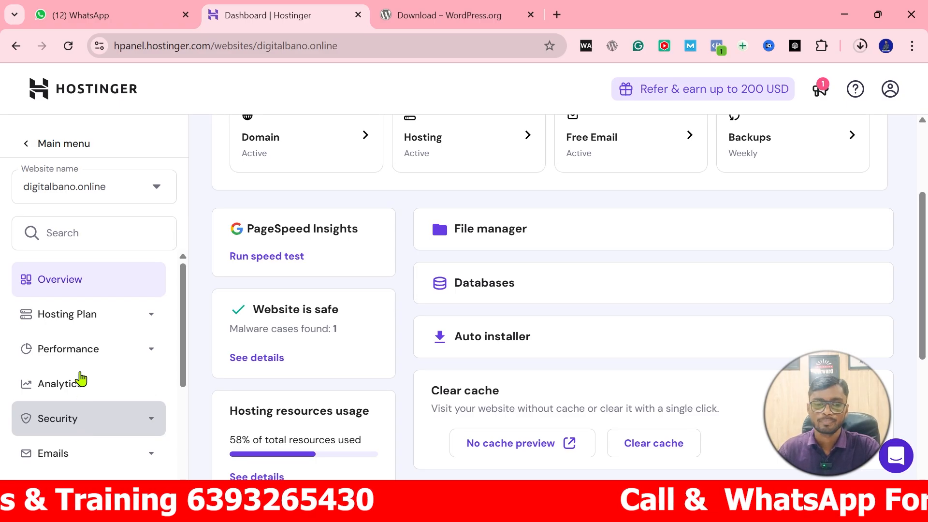
# - In File Manager's public_html folder, upload wordpress-6.8.1.zip from Downloads
pyautogui.click(484, 233)
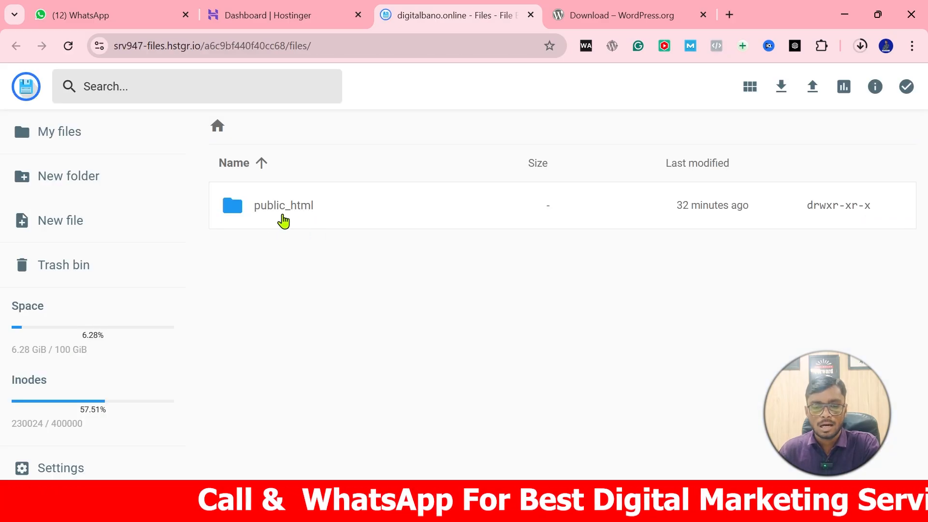
pyautogui.doubleClick(287, 211)
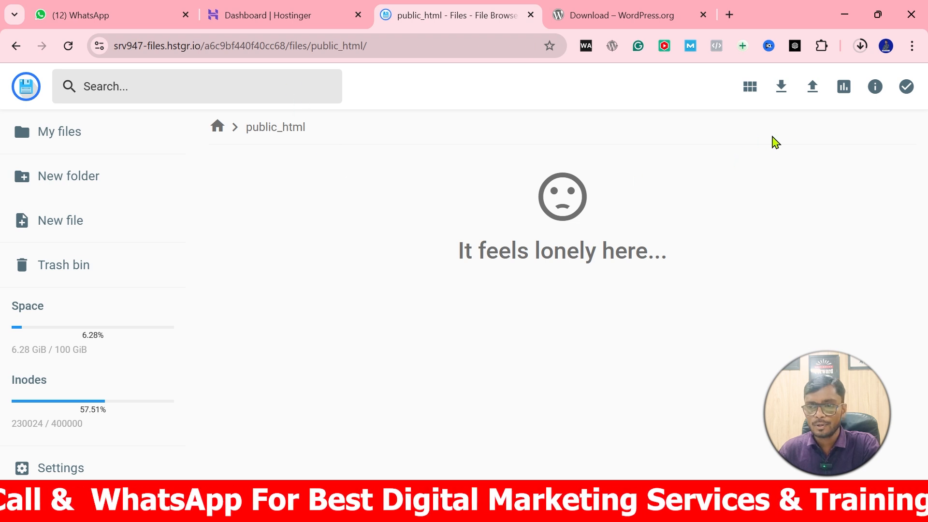
pyautogui.click(812, 87)
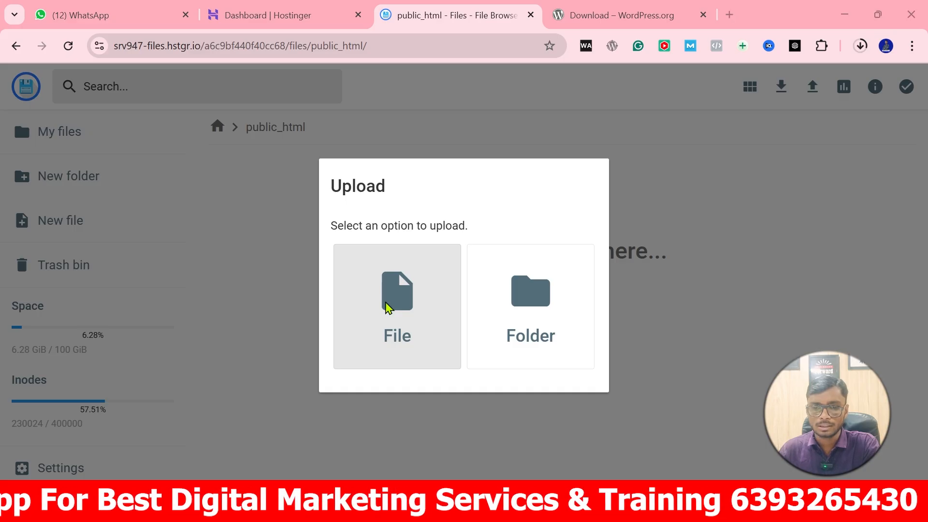
pyautogui.click(387, 308)
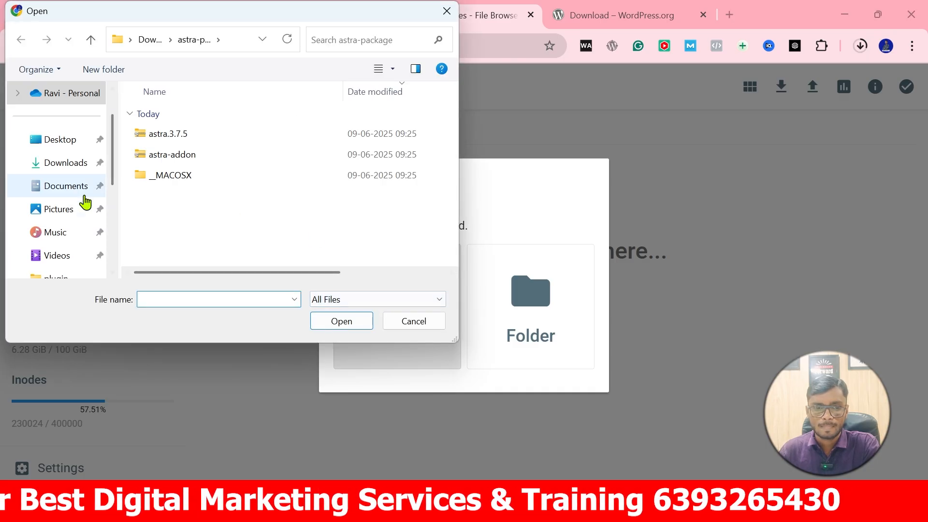
pyautogui.click(62, 165)
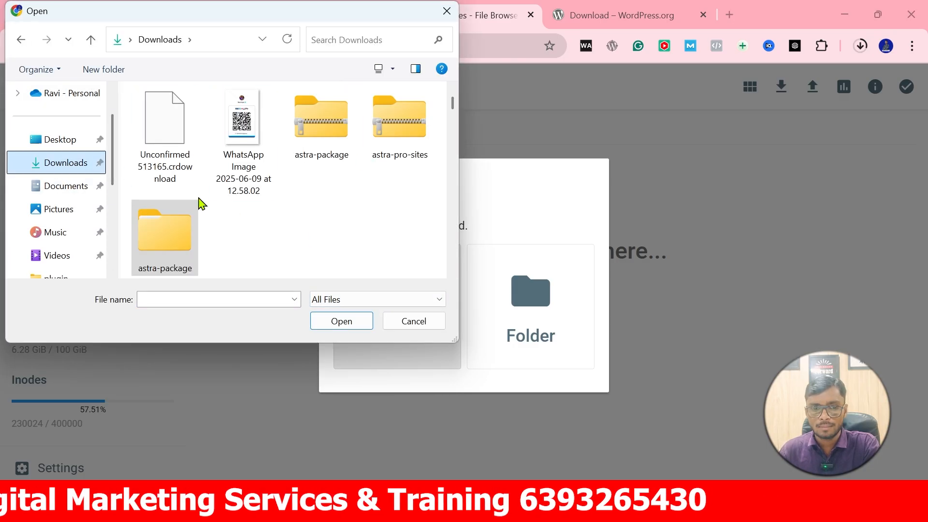
pyautogui.scroll(-3, 193, 208)
pyautogui.click(145, 218)
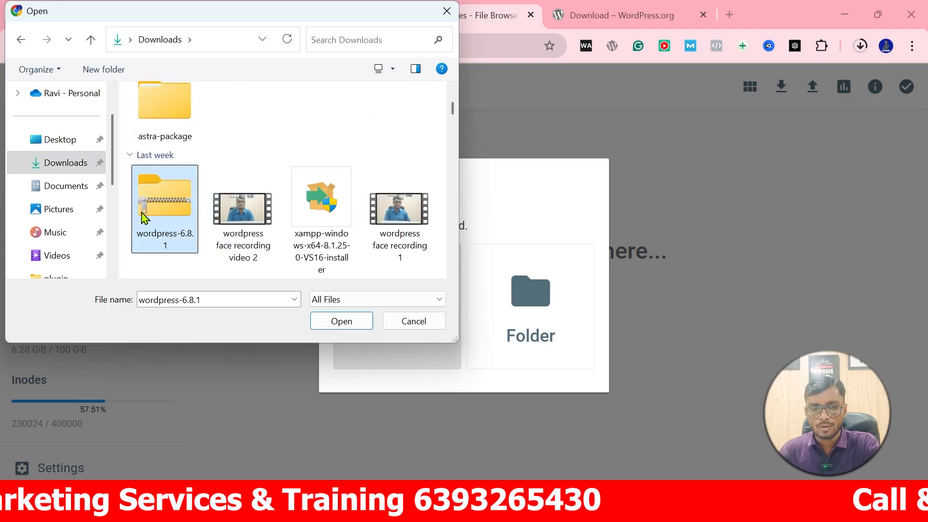
pyautogui.click(338, 323)
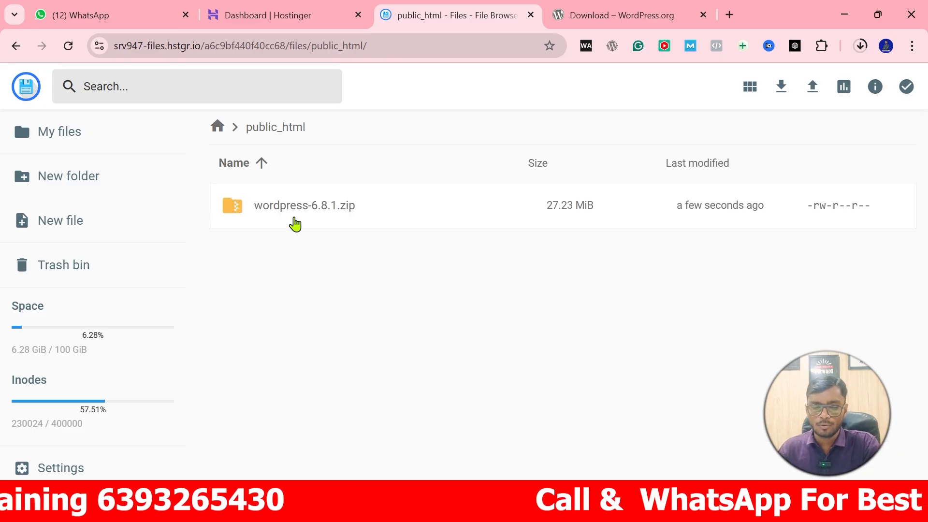
# - Extract the WordPress zip archive into a new folder
pyautogui.rightClick(296, 209)
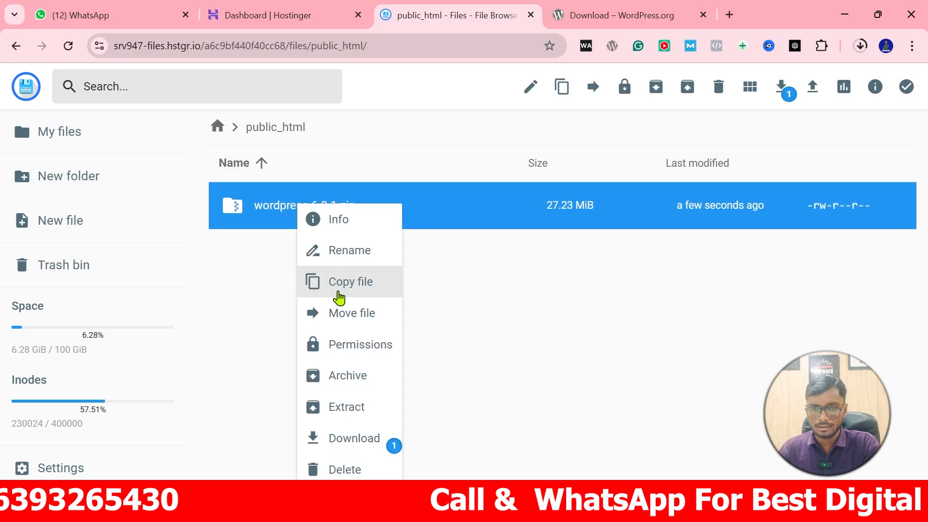
pyautogui.click(345, 408)
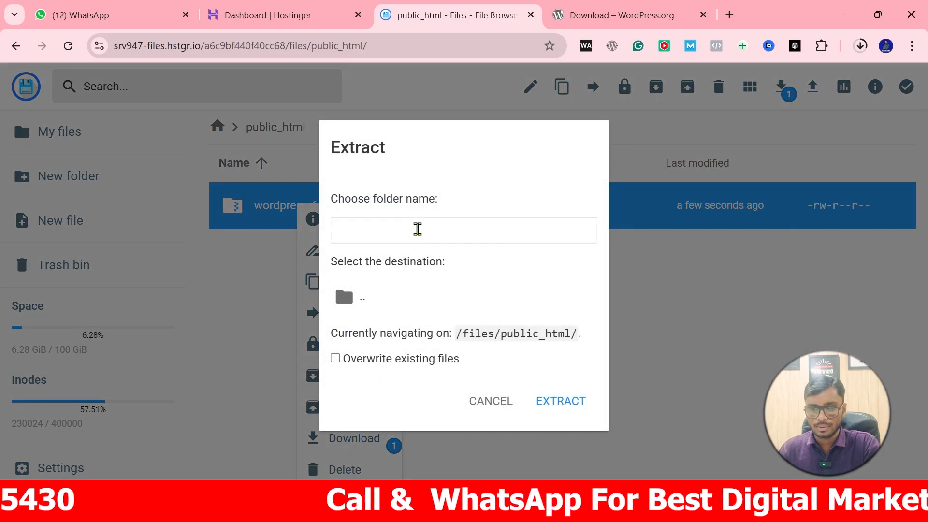
pyautogui.click(418, 229)
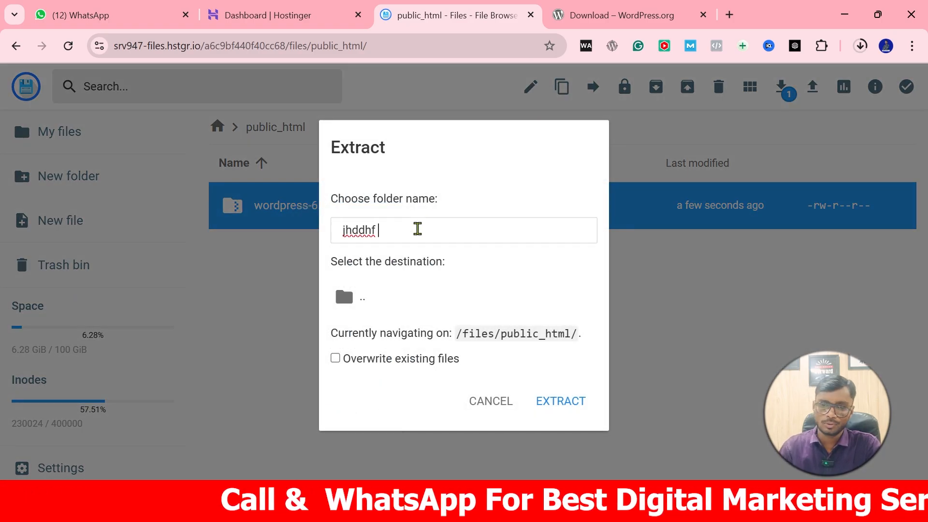
pyautogui.click(574, 401)
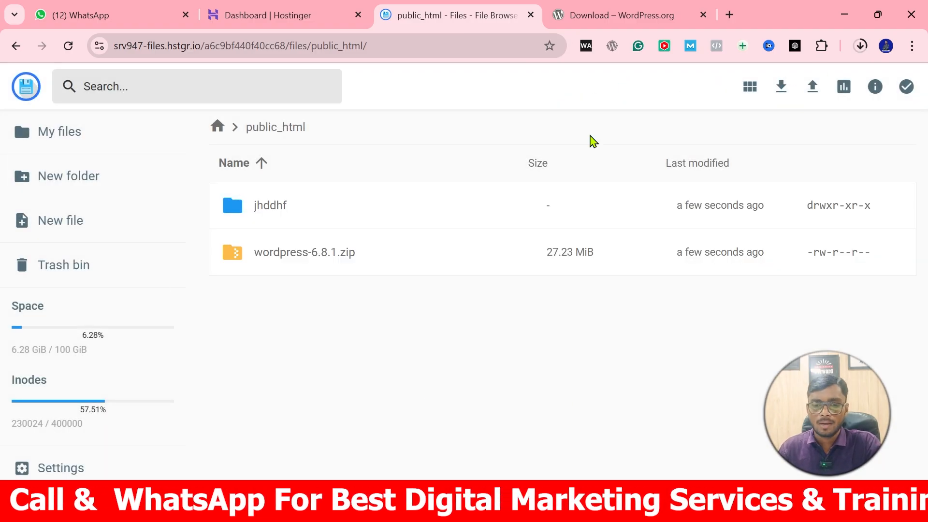
# - Delete the wordpress-6.8.1.zip archive
pyautogui.rightClick(377, 261)
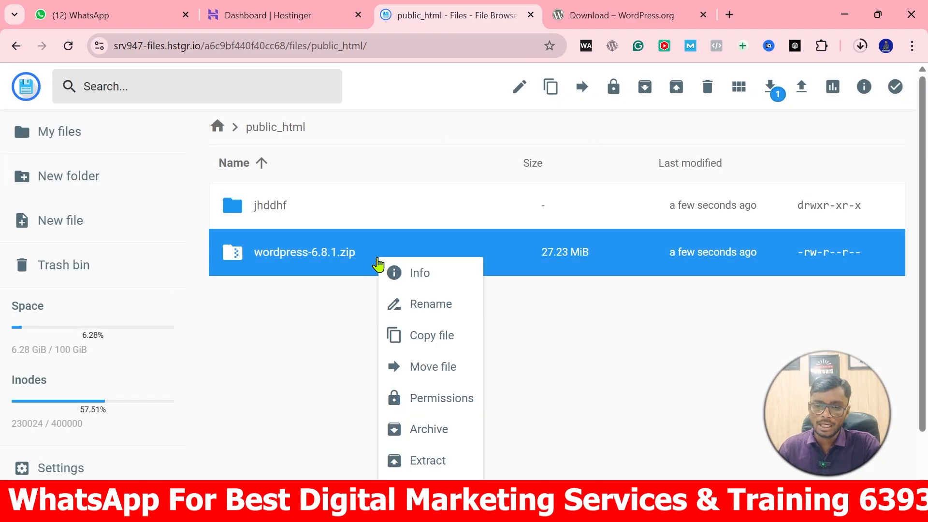
pyautogui.scroll(-2, 426, 339)
pyautogui.click(432, 473)
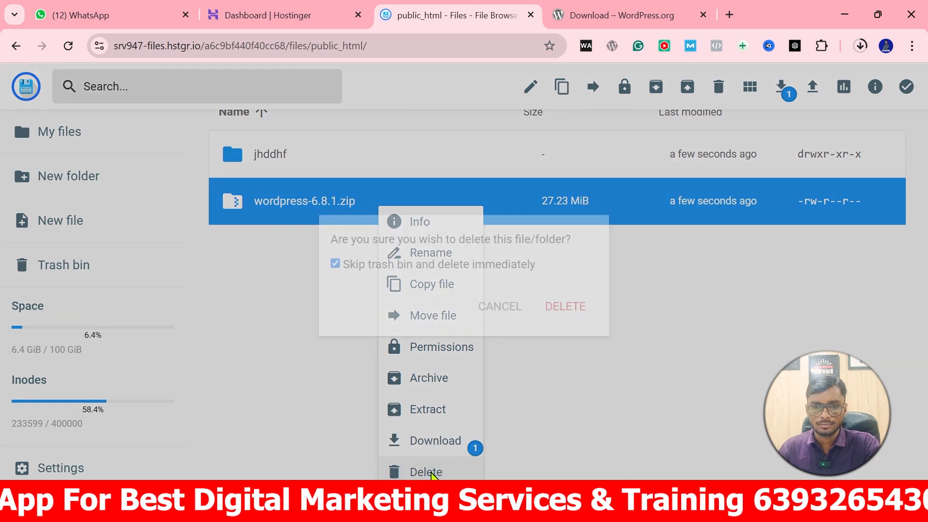
pyautogui.click(563, 307)
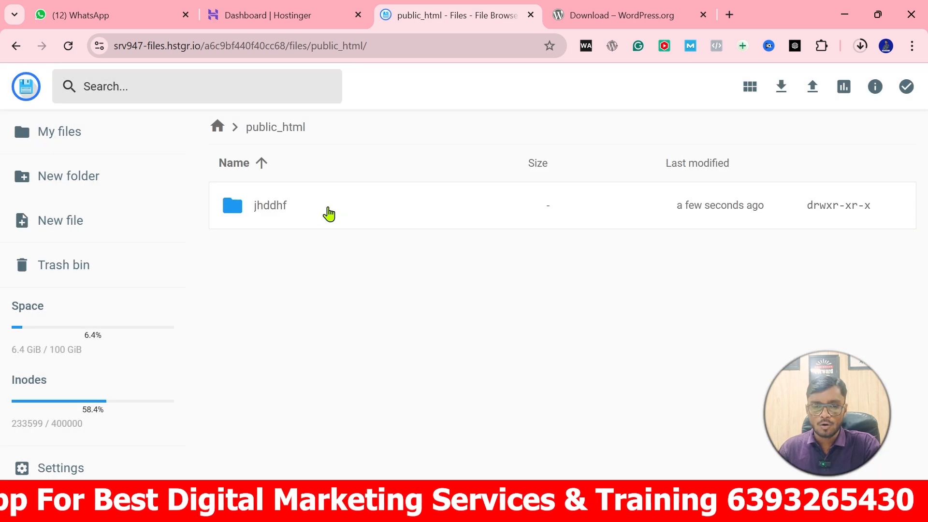
# - Move all files from the extracted wordpress folder directly into public_html
pyautogui.doubleClick(311, 216)
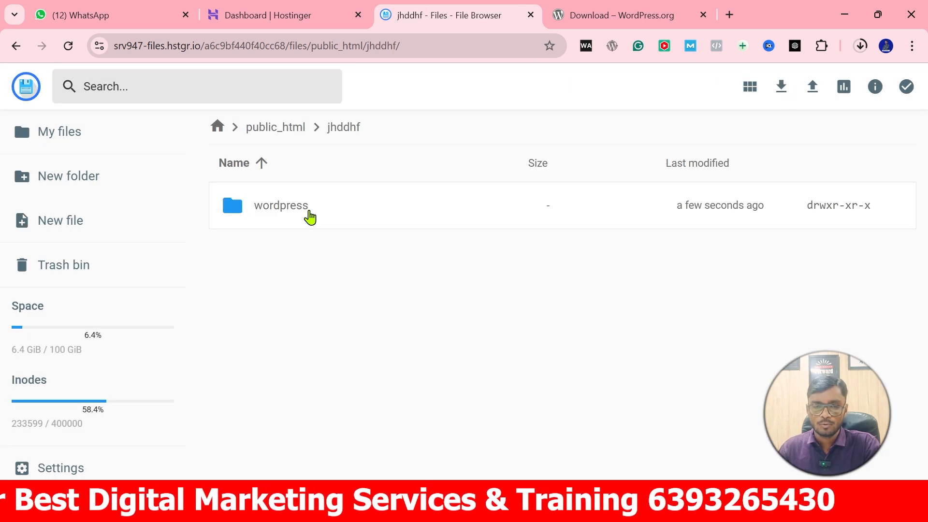
pyautogui.doubleClick(310, 216)
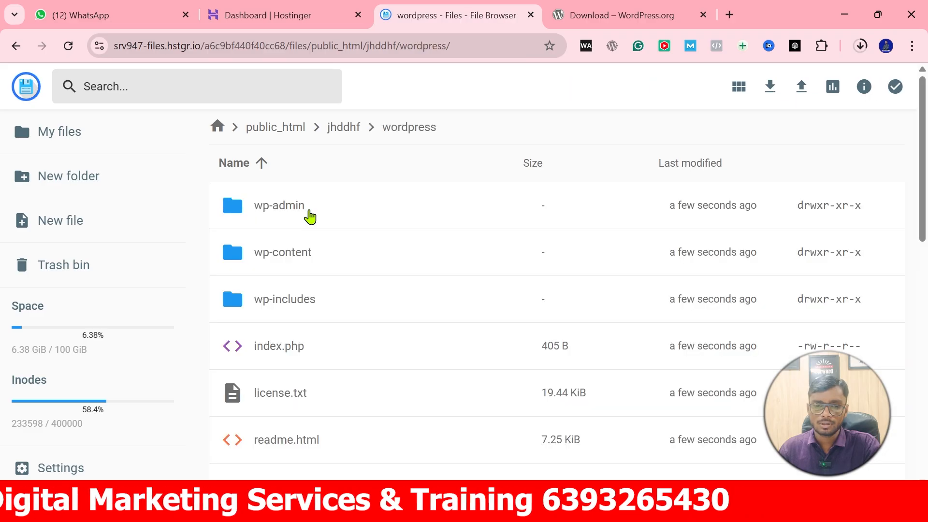
pyautogui.hotkey('ctrl', 'a')
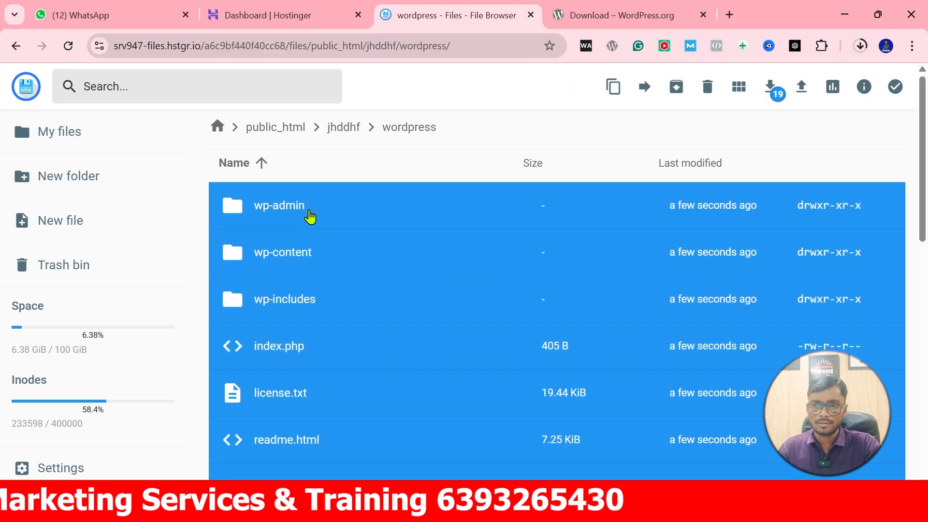
pyautogui.click(641, 89)
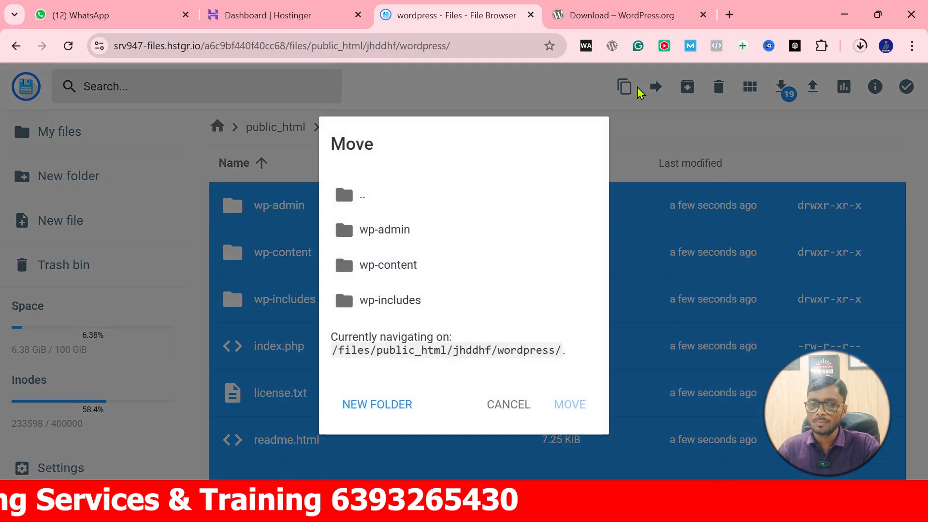
pyautogui.doubleClick(369, 198)
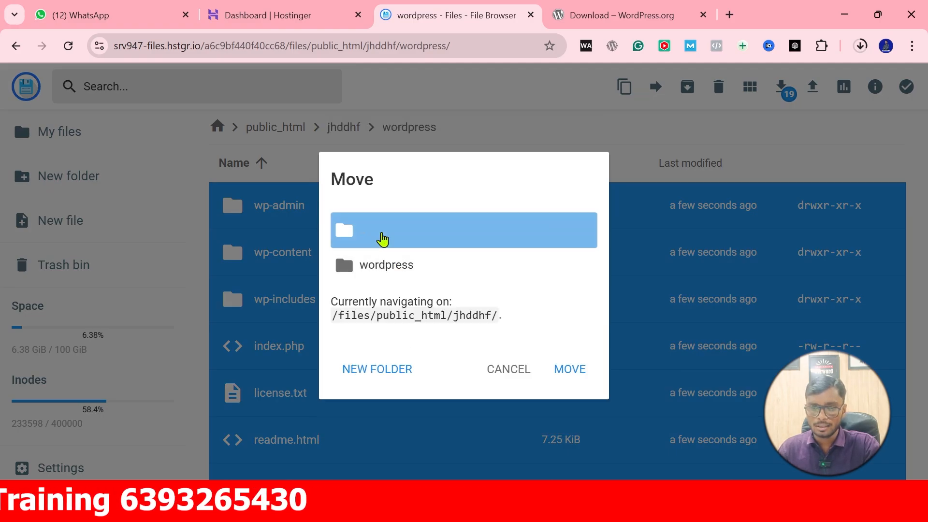
pyautogui.doubleClick(382, 238)
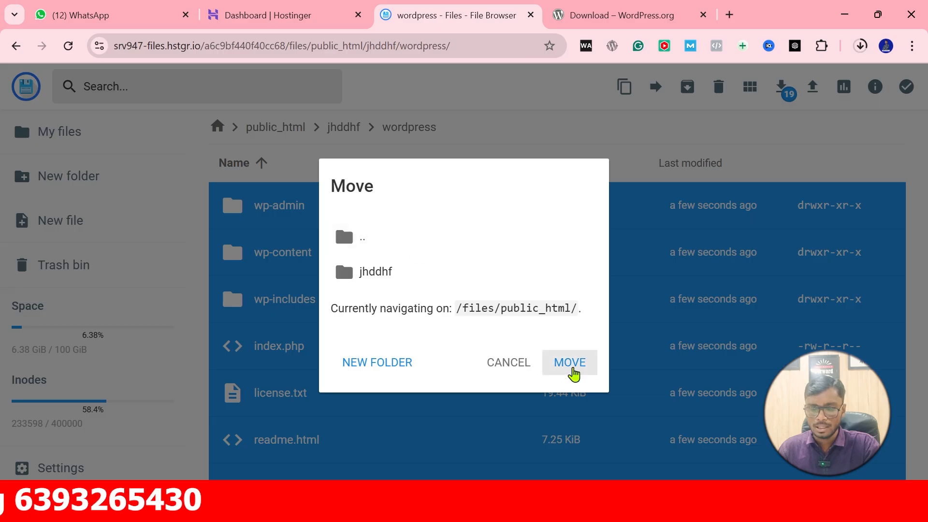
pyautogui.click(573, 373)
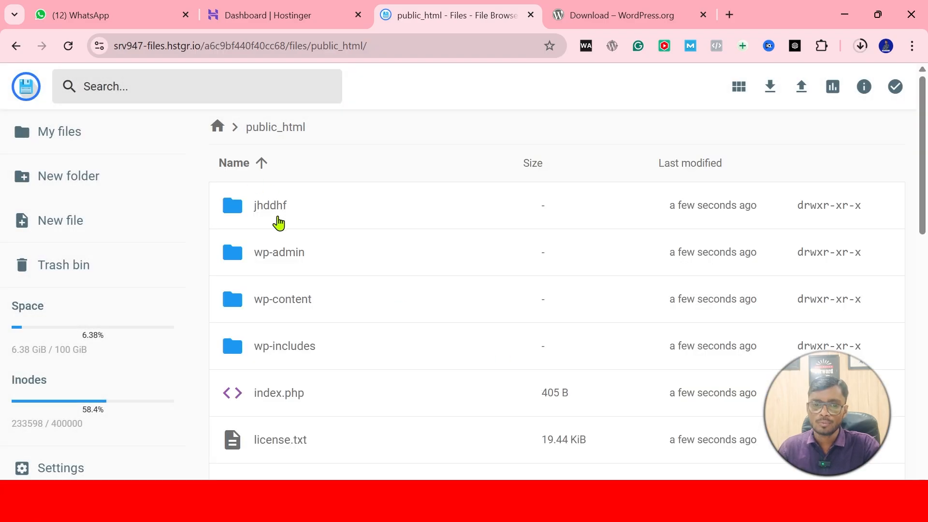
# - Delete the leftover empty extraction folder
pyautogui.rightClick(284, 213)
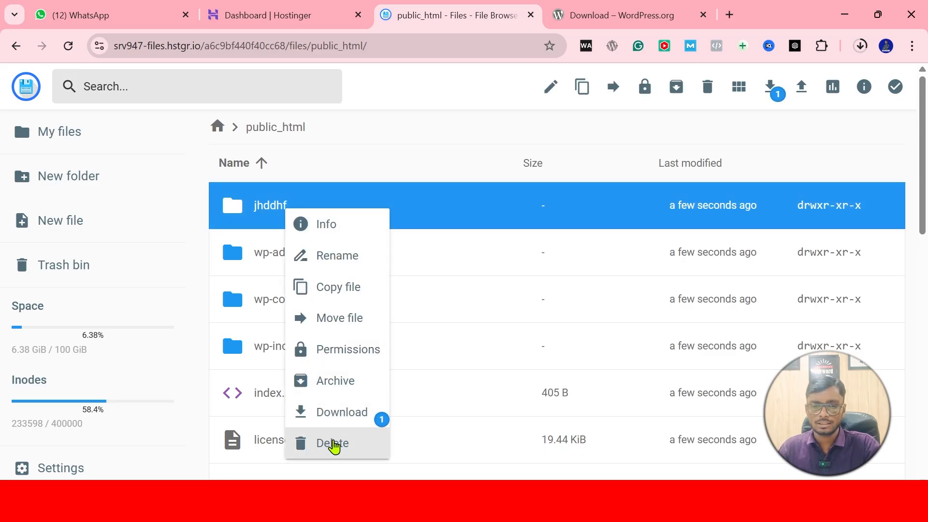
pyautogui.click(333, 443)
pyautogui.click(563, 312)
# - On the MySQL Databases page, enter digibano as both database name and username
pyautogui.click(266, 15)
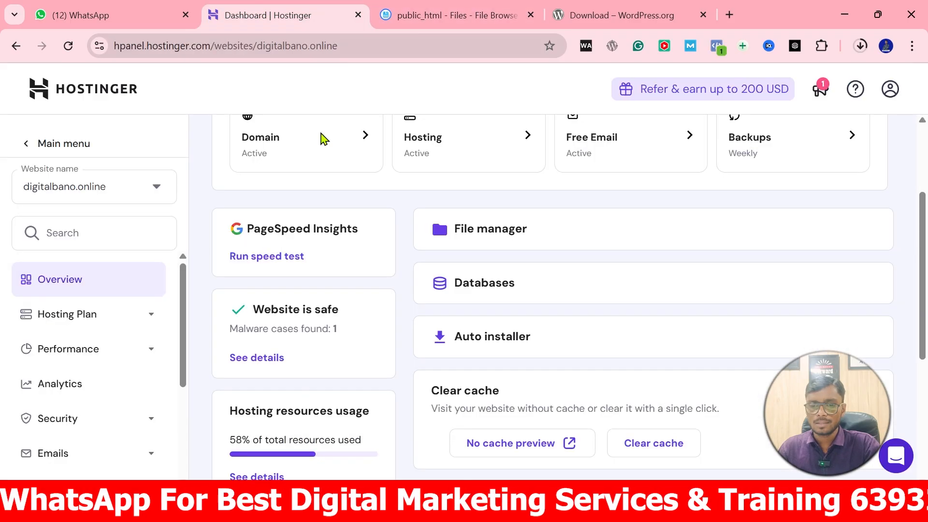
pyautogui.click(480, 285)
pyautogui.click(543, 169)
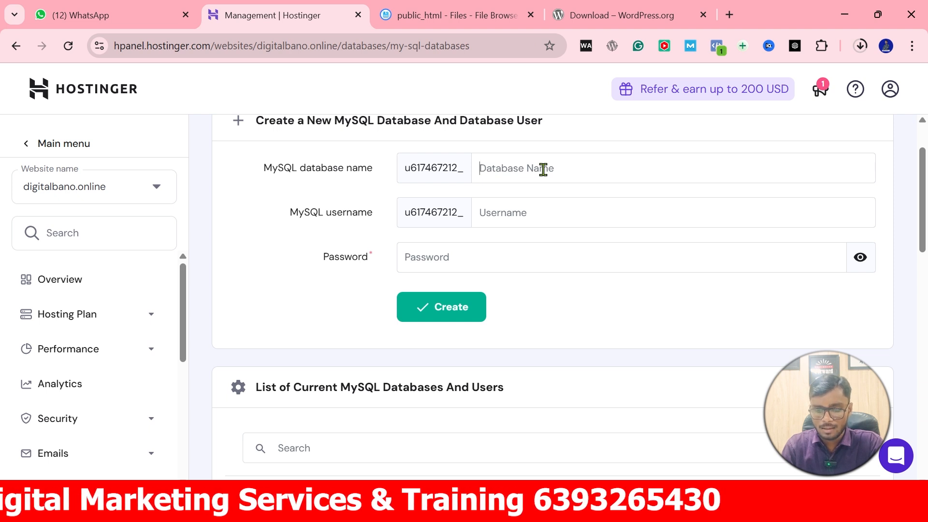
pyautogui.write('digibano')
pyautogui.hotkey('ctrl', 'a')
pyautogui.hotkey('ctrl', 'c')
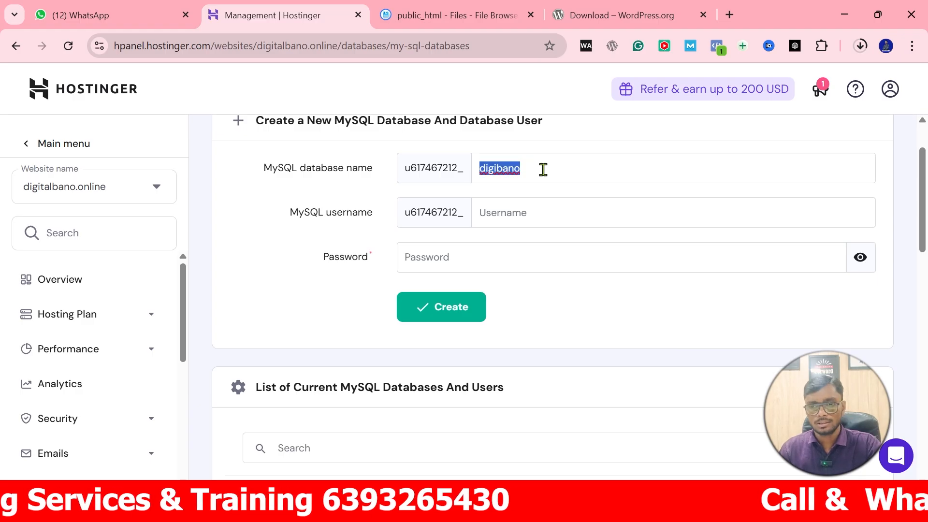
pyautogui.click(545, 215)
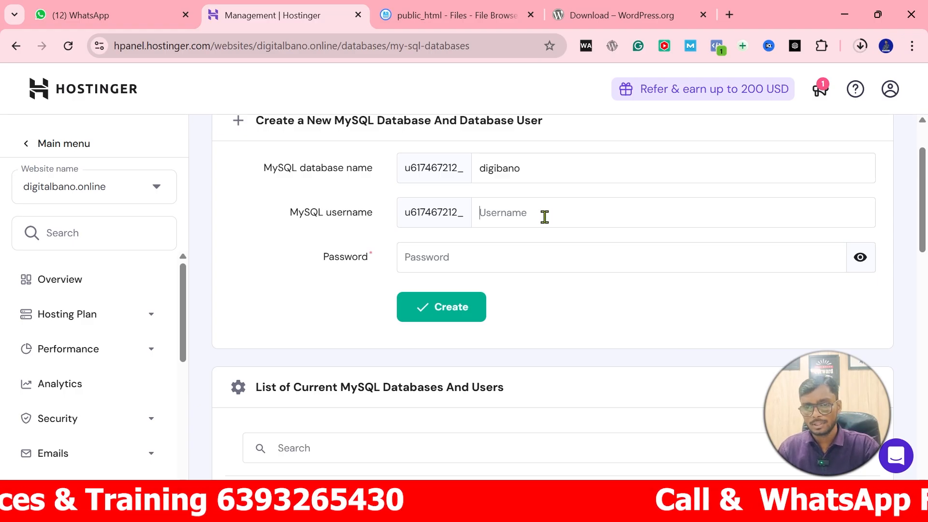
pyautogui.hotkey('ctrl', 'v')
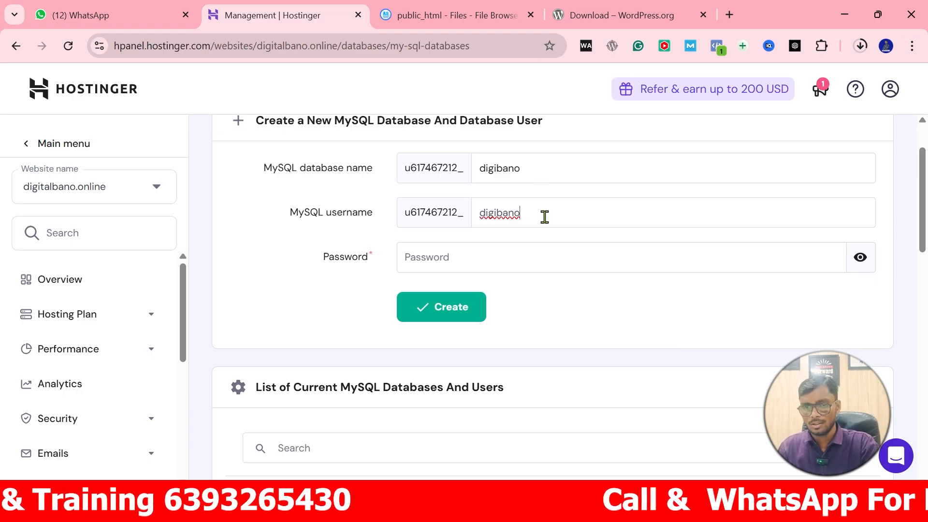
# - Generate and copy a random password, create the database, and check the list
pyautogui.click(512, 253)
pyautogui.click(830, 261)
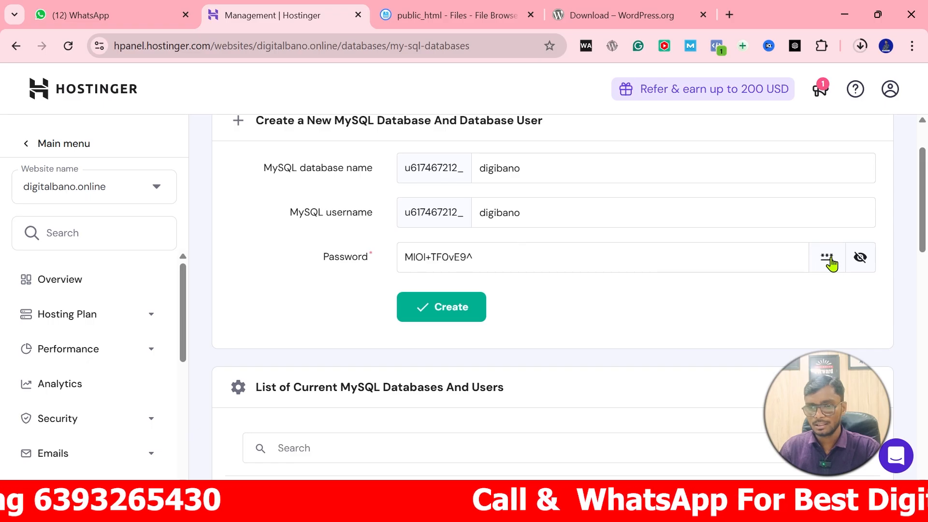
pyautogui.tripleClick(717, 260)
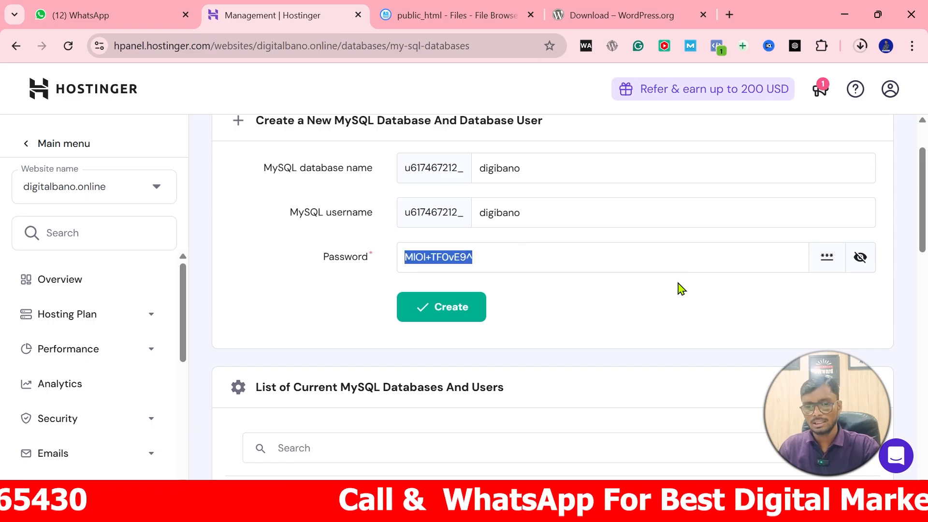
pyautogui.click(447, 314)
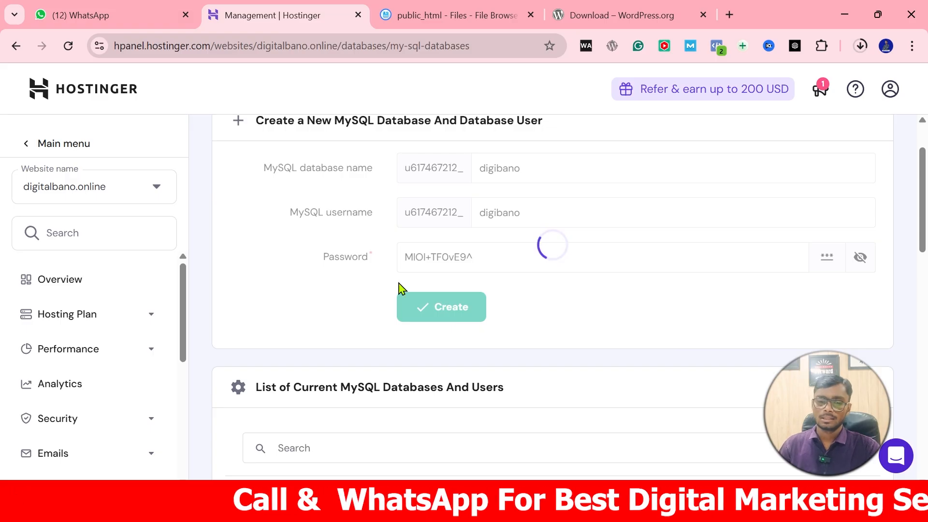
pyautogui.scroll(-6, 499, 236)
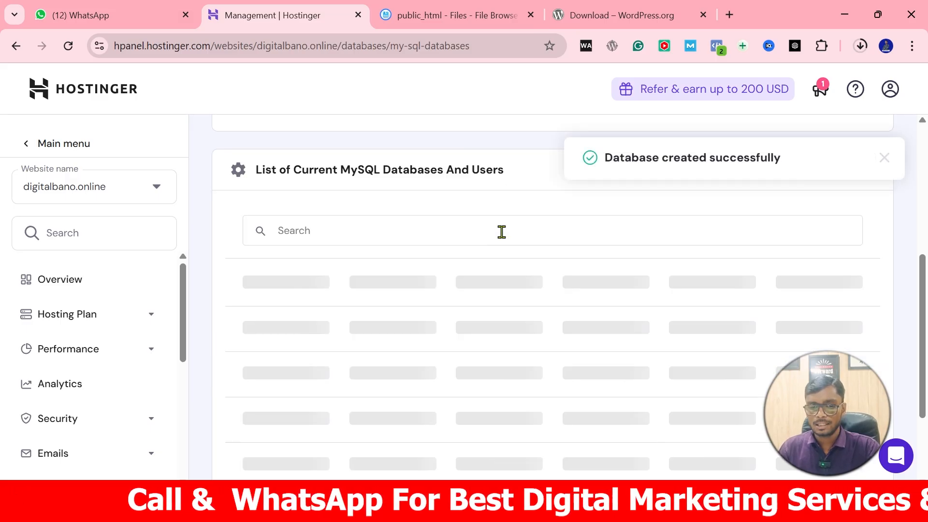
pyautogui.scroll(2, 396, 324)
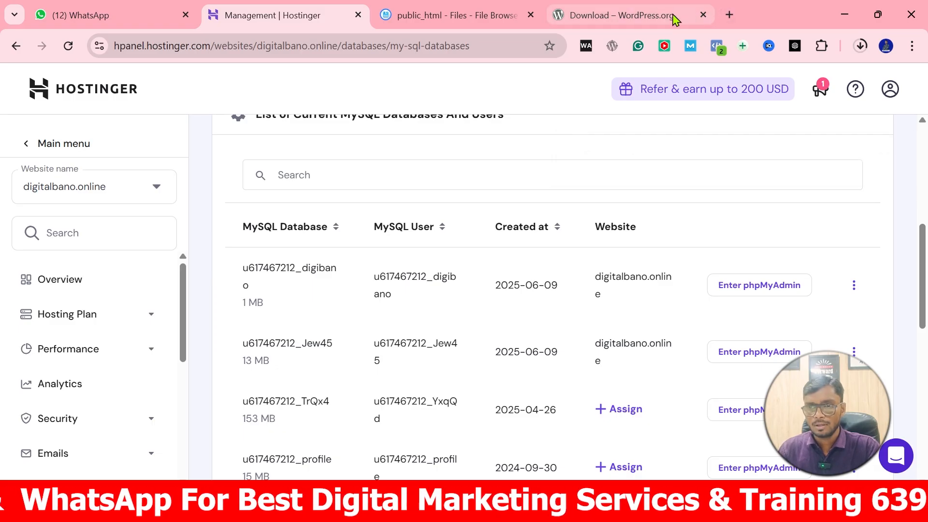
# - Close the WordPress.org tab, load digitalbano.online in a new tab, and continue with English (United States)
pyautogui.click(686, 20)
pyautogui.click(702, 15)
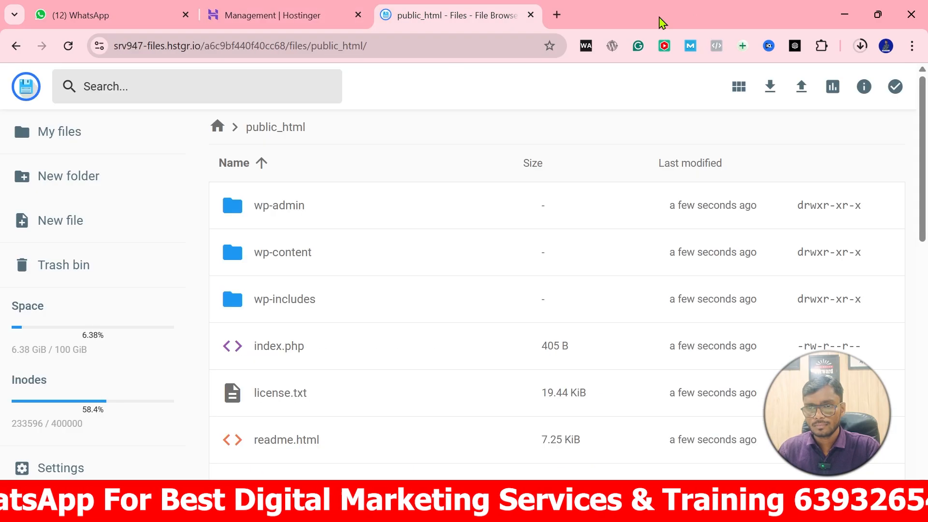
pyautogui.click(556, 15)
pyautogui.write('d')
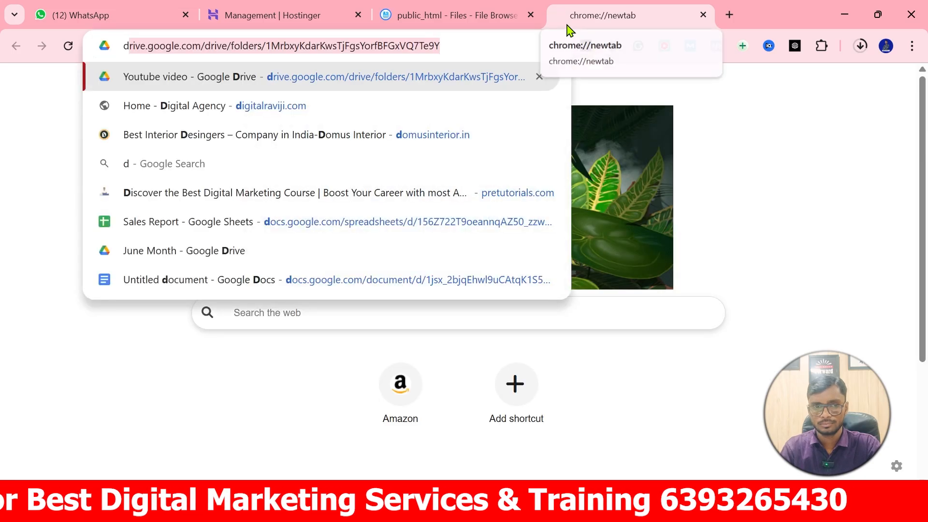
pyautogui.write('i')
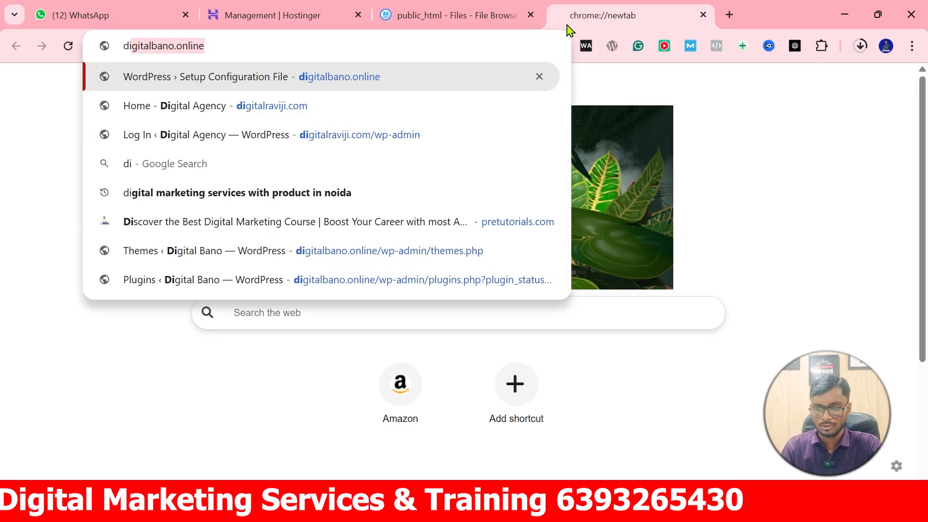
pyautogui.press('Return')
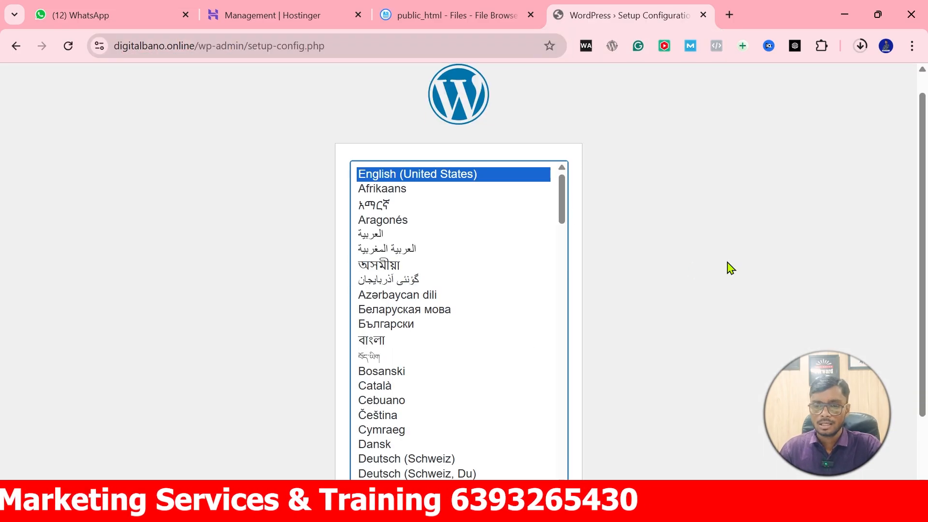
pyautogui.scroll(-2, 729, 268)
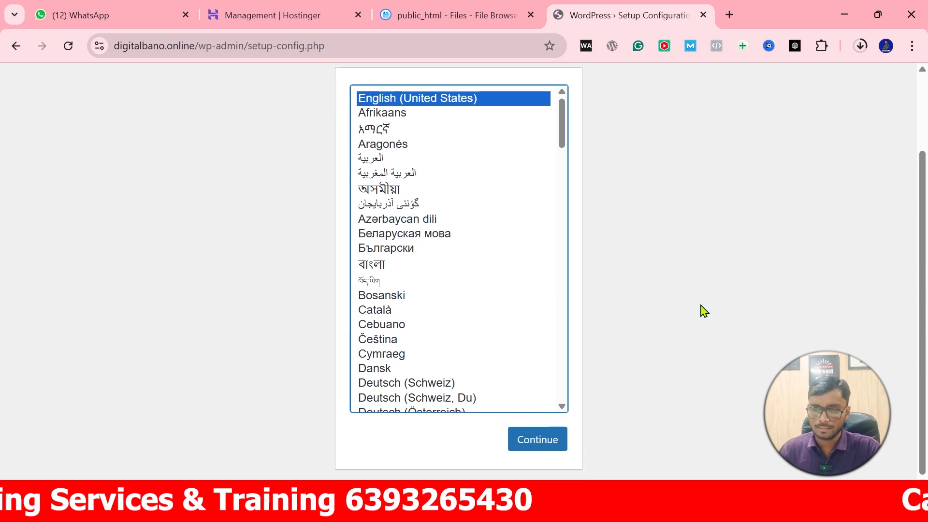
pyautogui.click(527, 446)
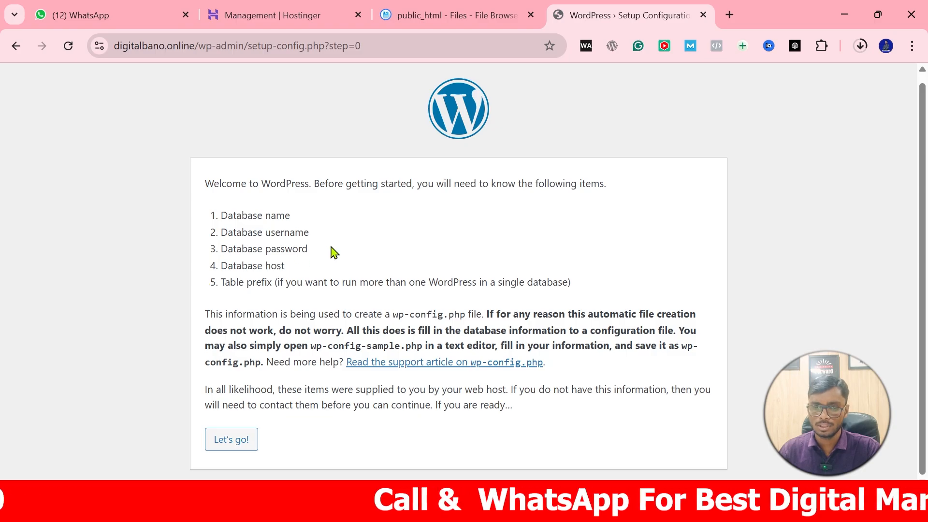
# - Start the database setup and paste the generated password into the Password field
pyautogui.click(252, 437)
pyautogui.scroll(-1, 384, 263)
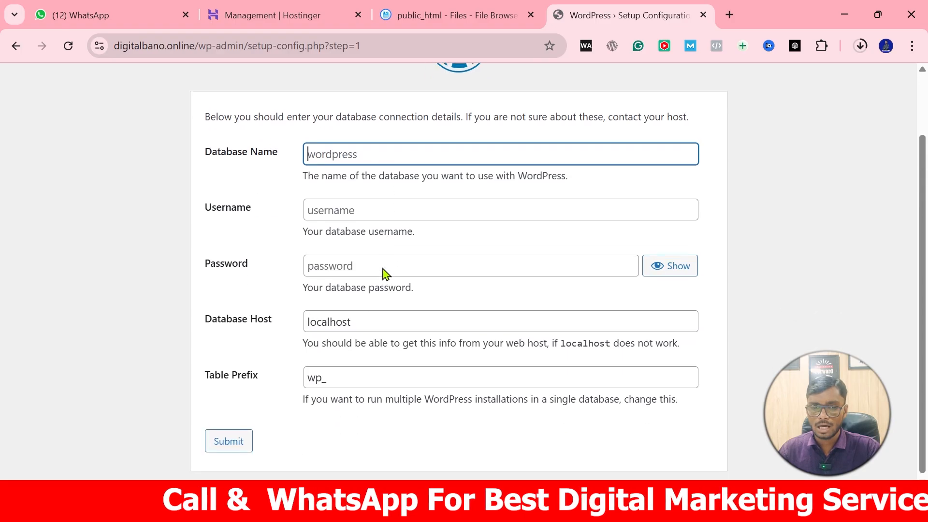
pyautogui.click(346, 267)
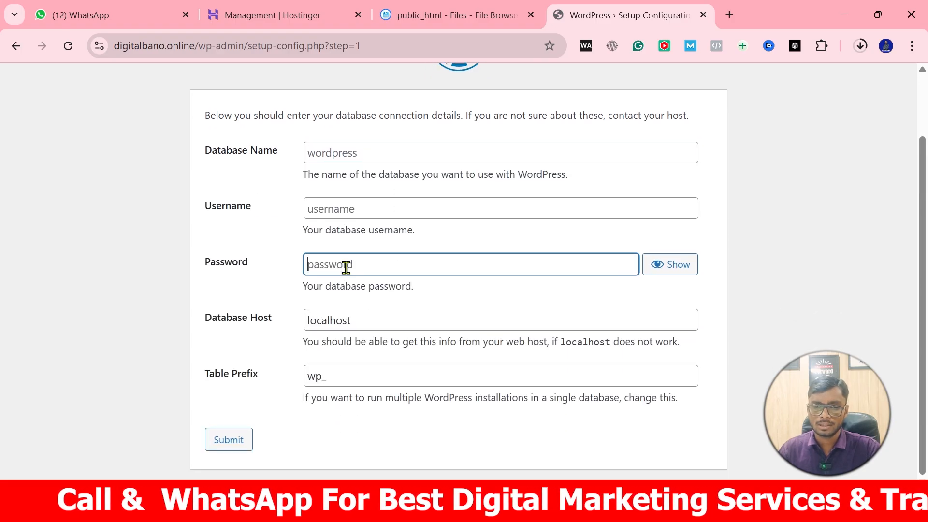
pyautogui.hotkey('ctrl', 'v')
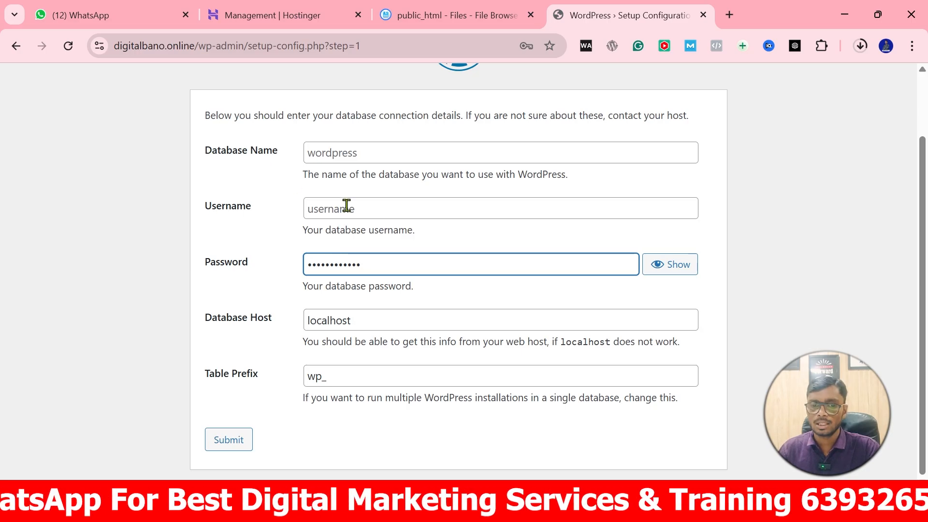
# - Copy digibano from Hostinger's MySQL list into the Database Name and Username fields
pyautogui.click(227, 15)
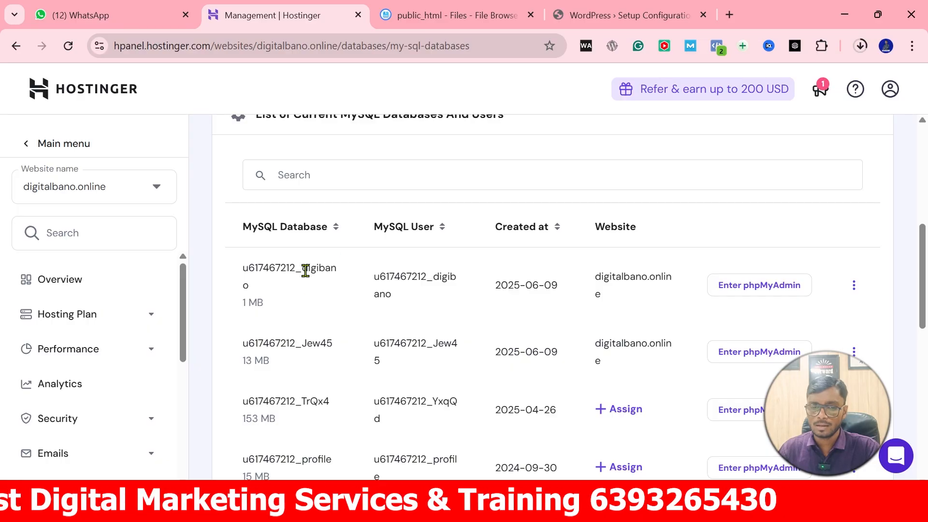
pyautogui.doubleClick(302, 269)
pyautogui.hotkey('ctrl', 'c')
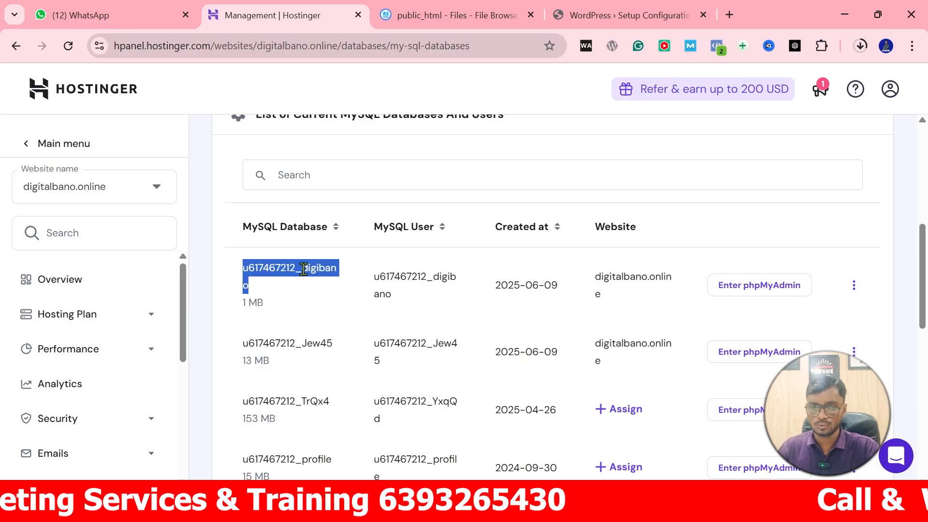
pyautogui.click(564, 15)
pyautogui.click(367, 152)
pyautogui.hotkey('ctrl', 'v')
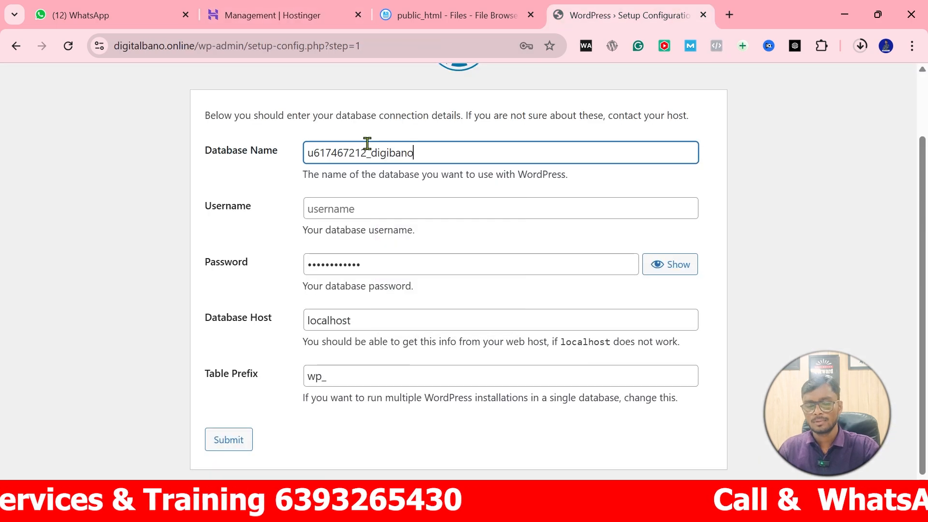
pyautogui.click(265, 13)
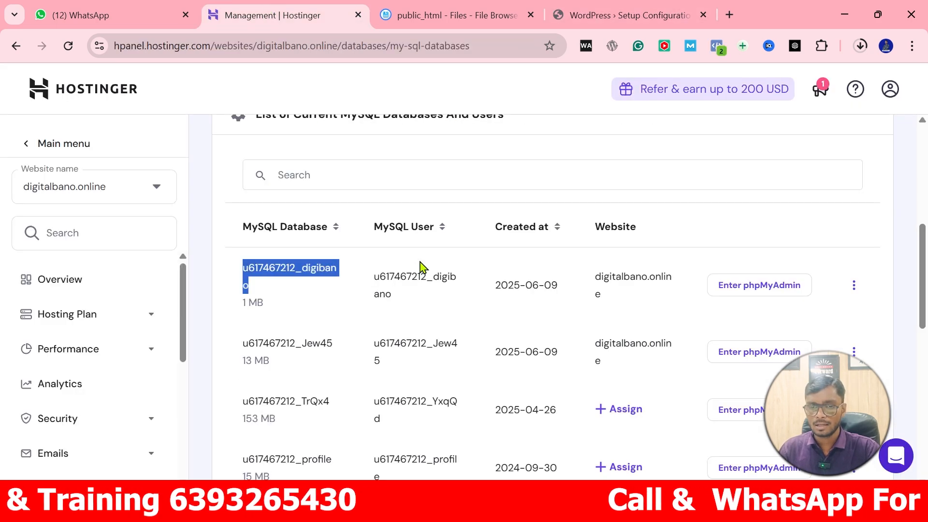
pyautogui.doubleClick(432, 280)
pyautogui.hotkey('ctrl', 'c')
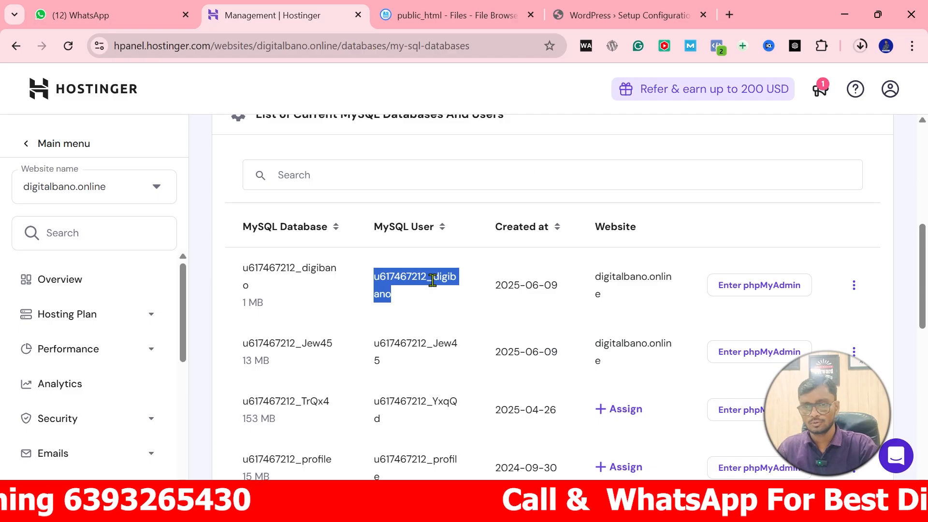
pyautogui.click(630, 11)
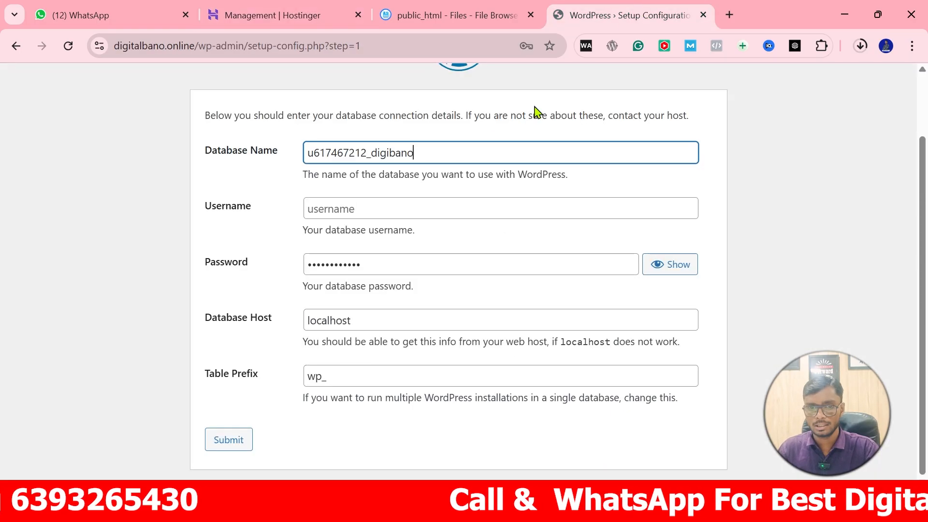
pyautogui.click(383, 211)
pyautogui.hotkey('ctrl', 'v')
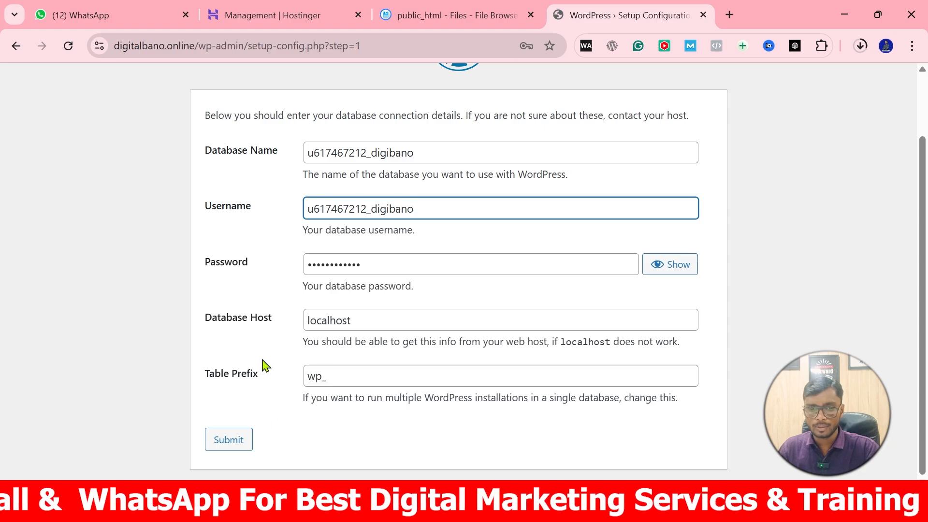
# - Submit the database connection details and start the WordPress installation
pyautogui.click(229, 451)
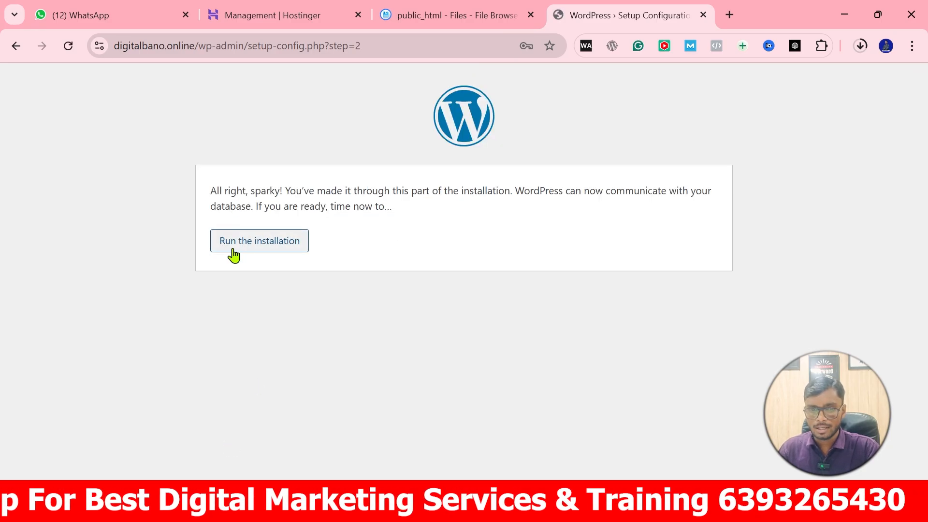
pyautogui.click(268, 245)
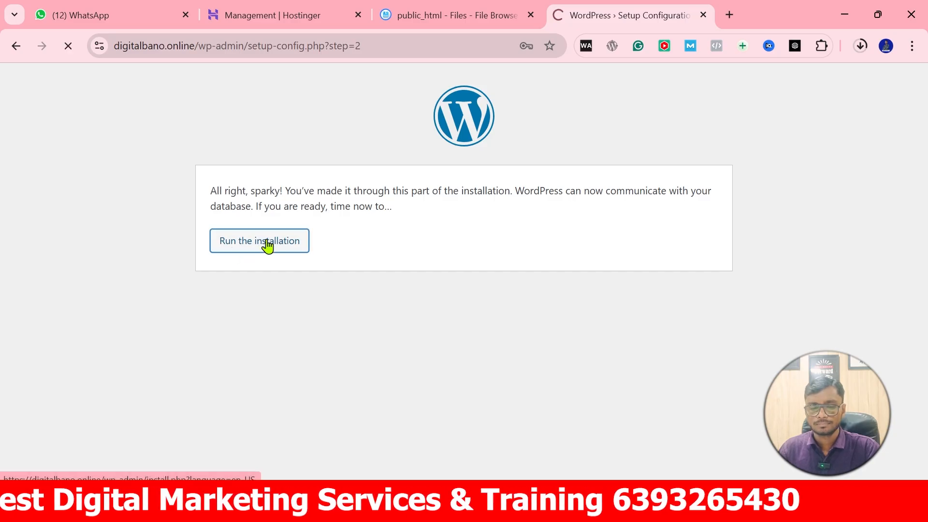
pyautogui.scroll(-2, 375, 238)
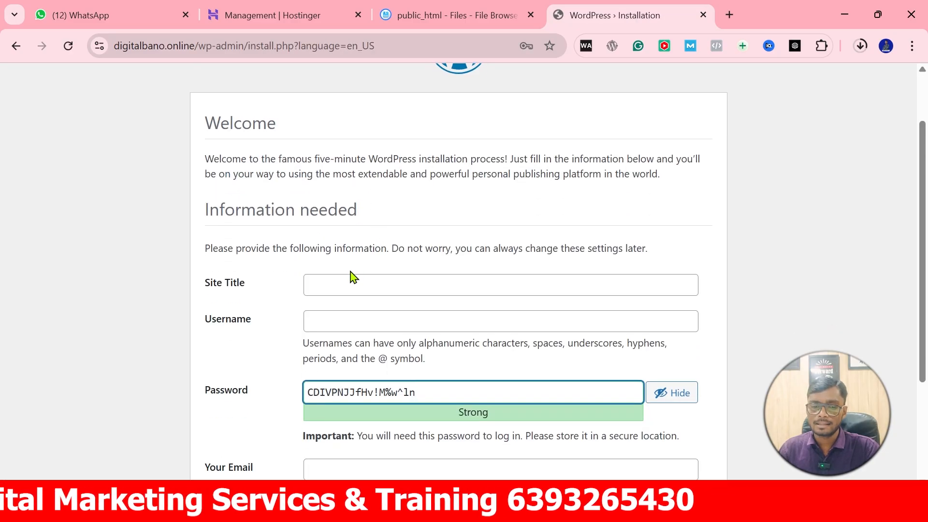
# - Install WordPress with site title 'Digital Bano', username Admin, a new admin password and the admin email
pyautogui.click(351, 292)
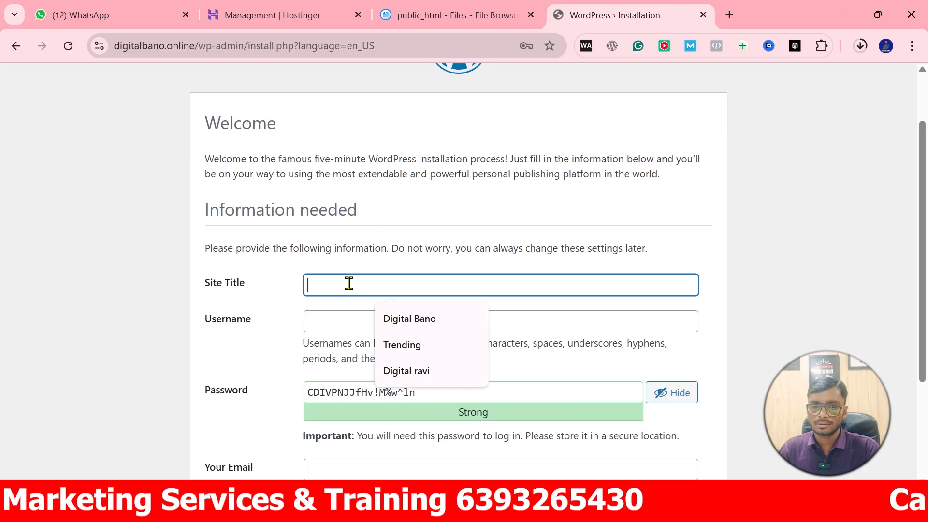
pyautogui.click(406, 325)
pyautogui.click(350, 323)
pyautogui.click(396, 358)
pyautogui.scroll(-3, 430, 251)
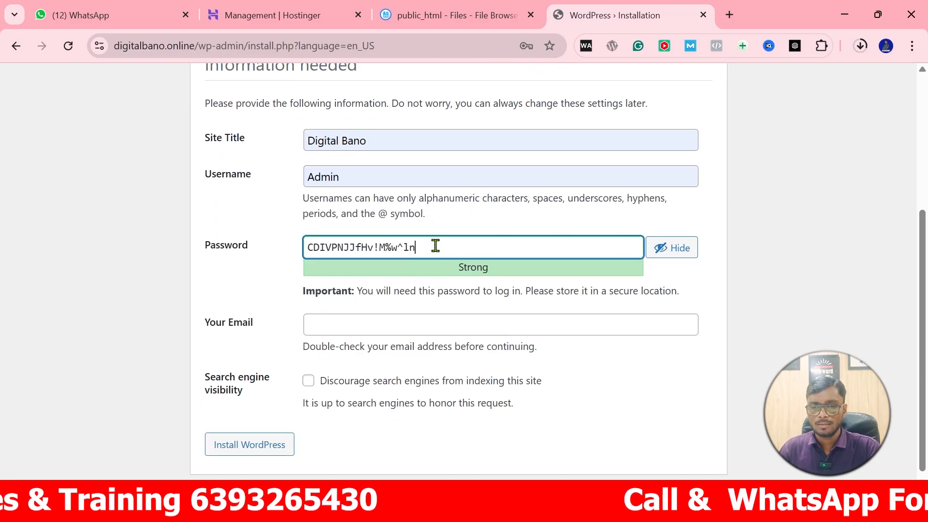
pyautogui.tripleClick(435, 246)
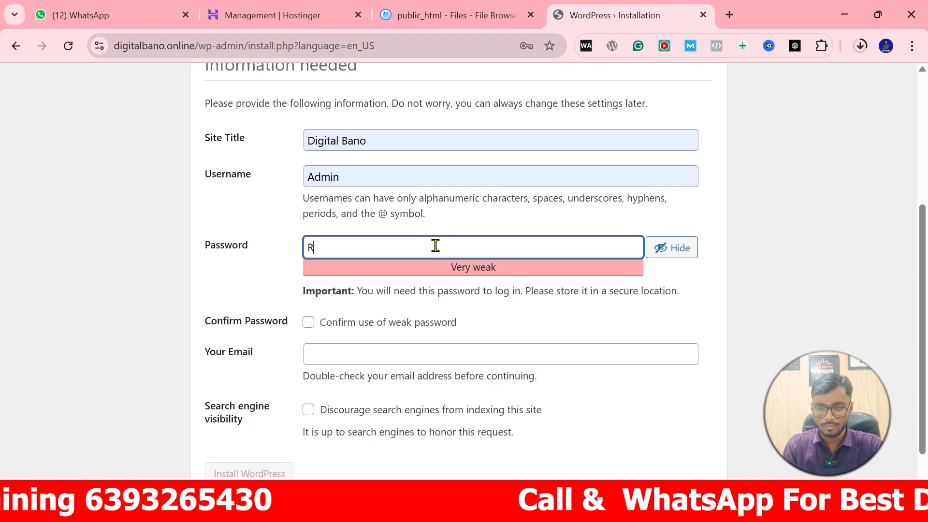
pyautogui.click(372, 324)
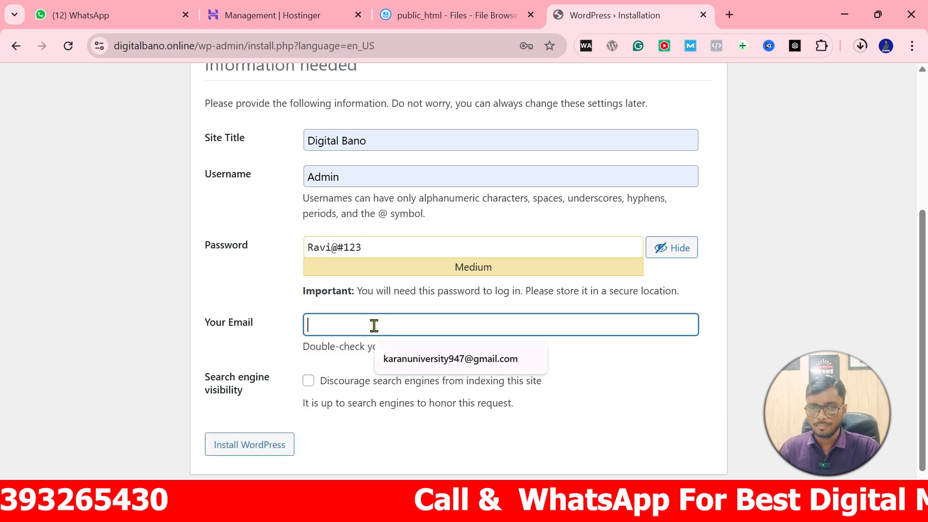
pyautogui.click(415, 366)
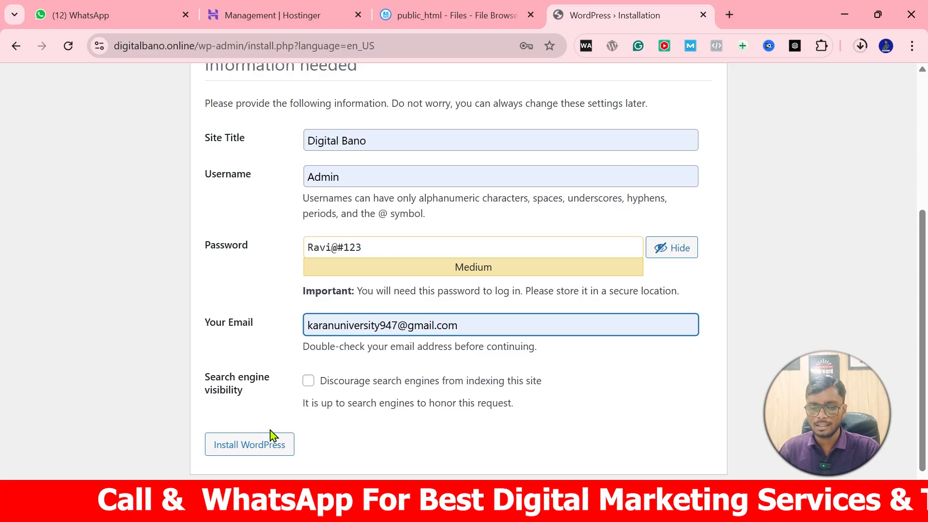
pyautogui.click(257, 452)
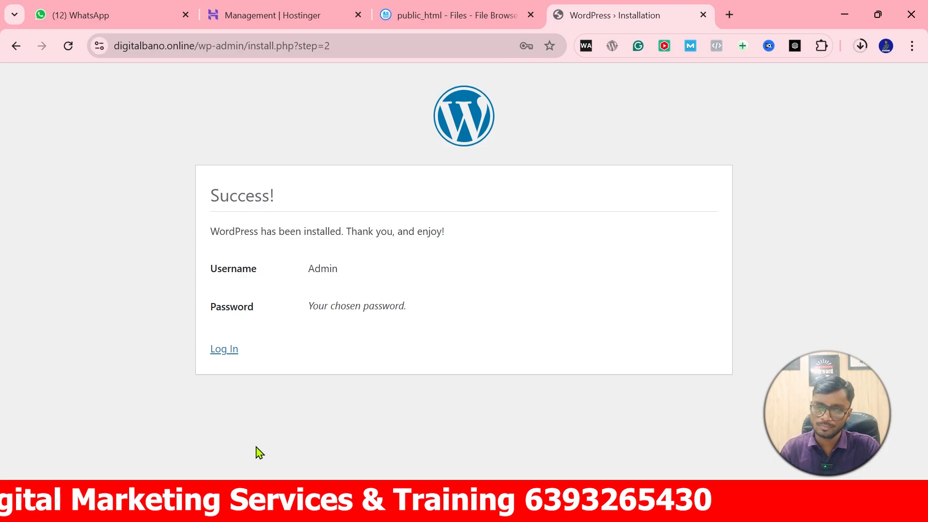
# - Log in as Admin with the account password to reach the Digital Bano dashboard
pyautogui.click(216, 351)
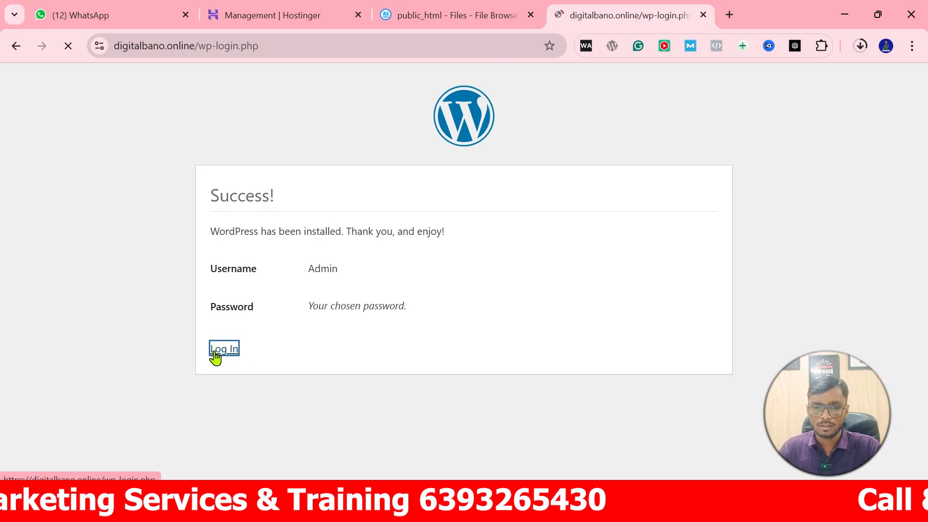
pyautogui.click(418, 240)
pyautogui.click(453, 282)
pyautogui.click(403, 305)
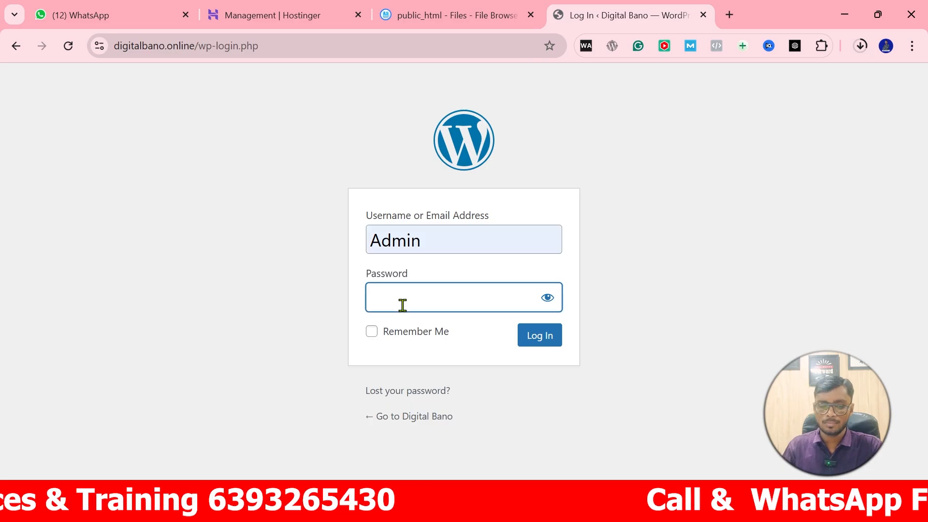
pyautogui.write('a')
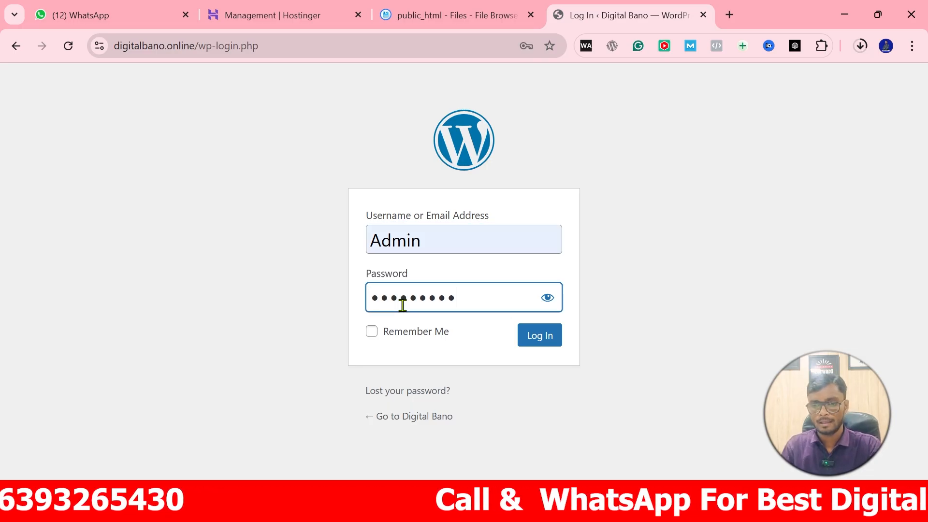
pyautogui.click(521, 340)
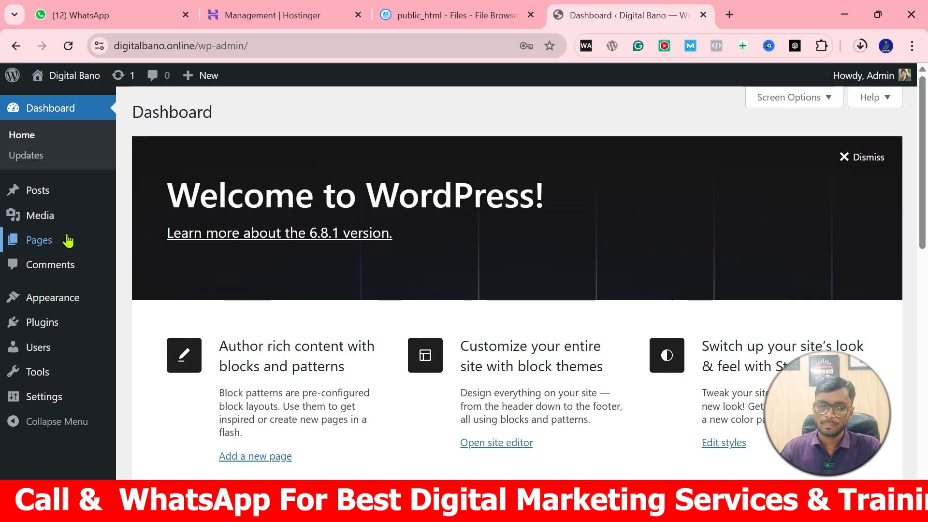
# - Look over the admin menus and dashboard, then view the Updates page confirming WordPress 6.8.1
pyautogui.moveTo(65, 240)
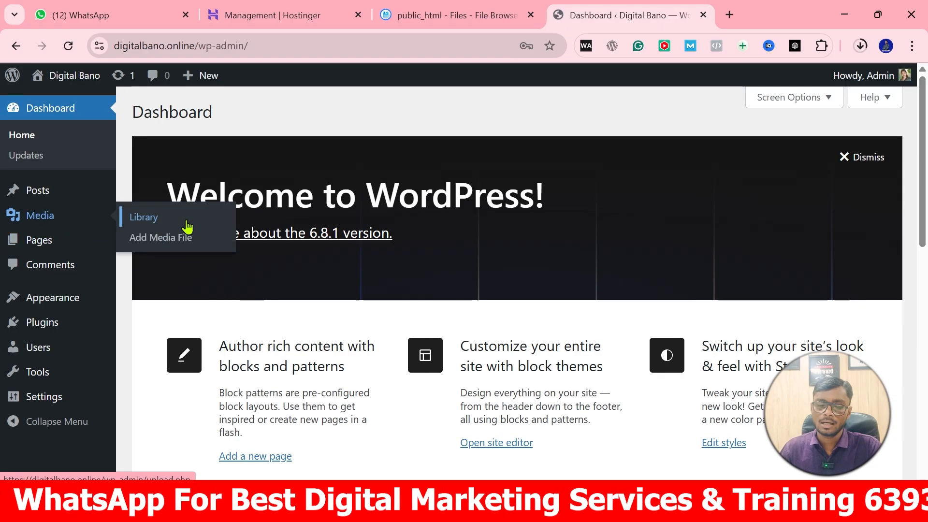
pyautogui.moveTo(113, 198)
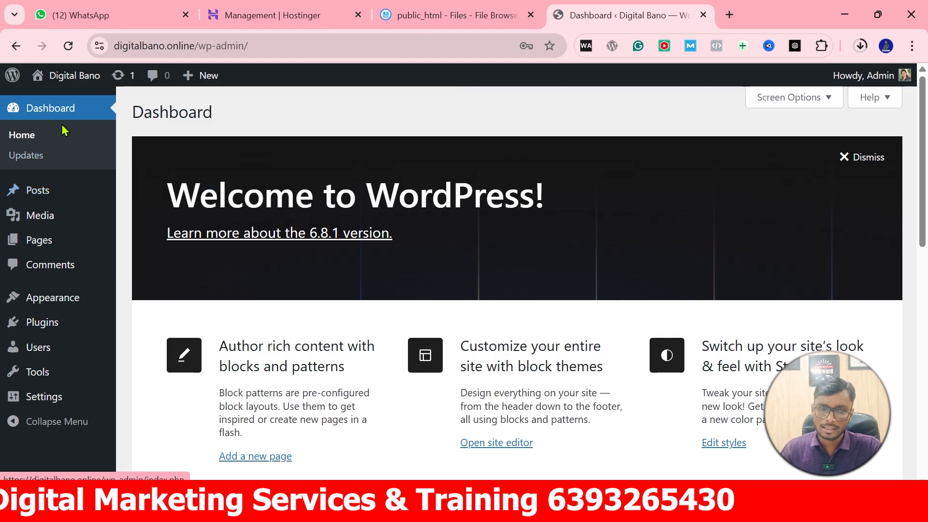
pyautogui.moveTo(53, 334)
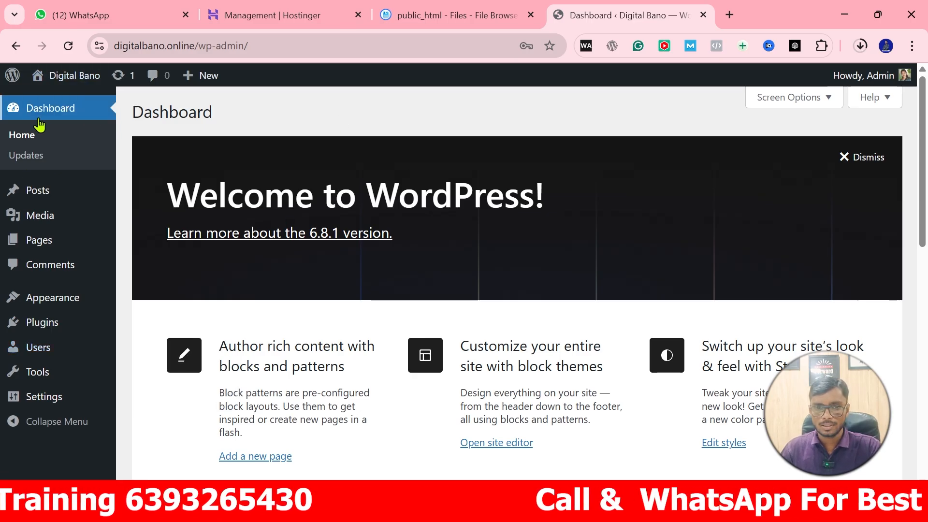
pyautogui.scroll(-7, 286, 273)
pyautogui.scroll(6, 292, 300)
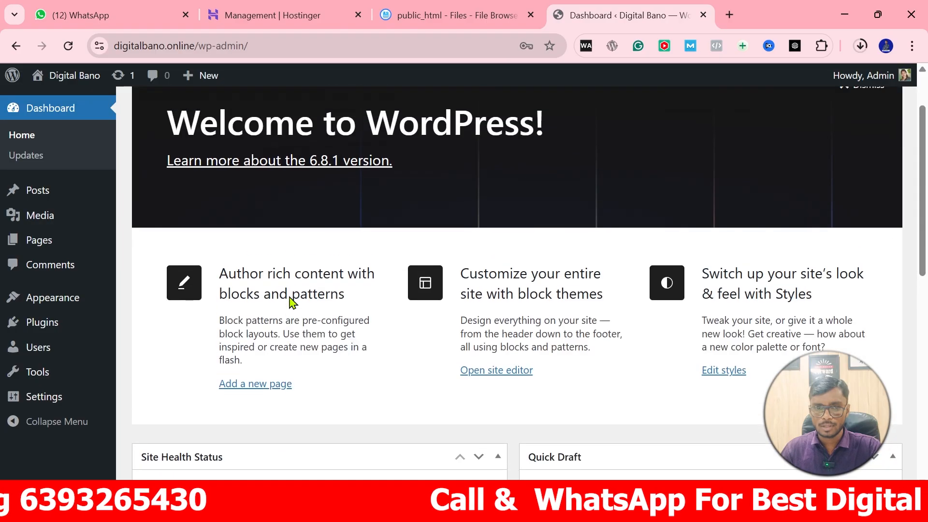
pyautogui.scroll(-4, 292, 301)
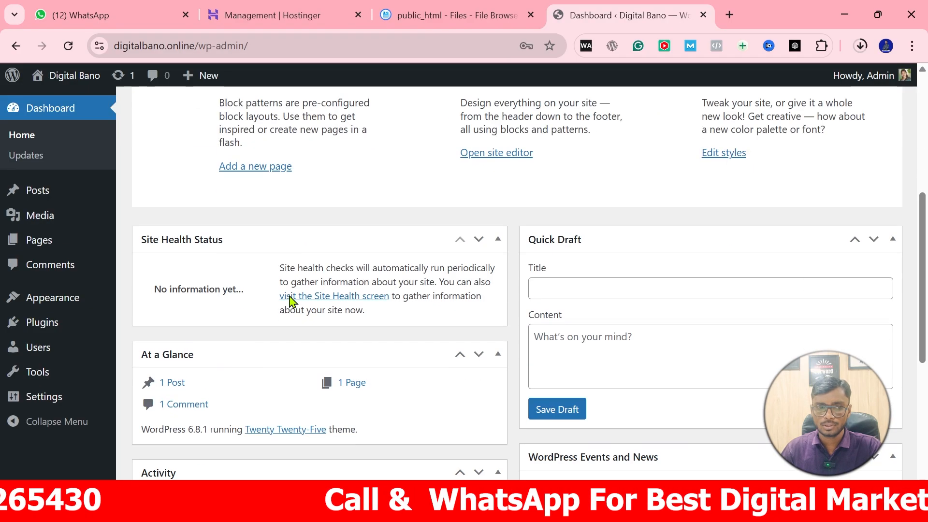
pyautogui.scroll(-5, 290, 300)
pyautogui.scroll(-1, 292, 300)
pyautogui.scroll(7, 292, 300)
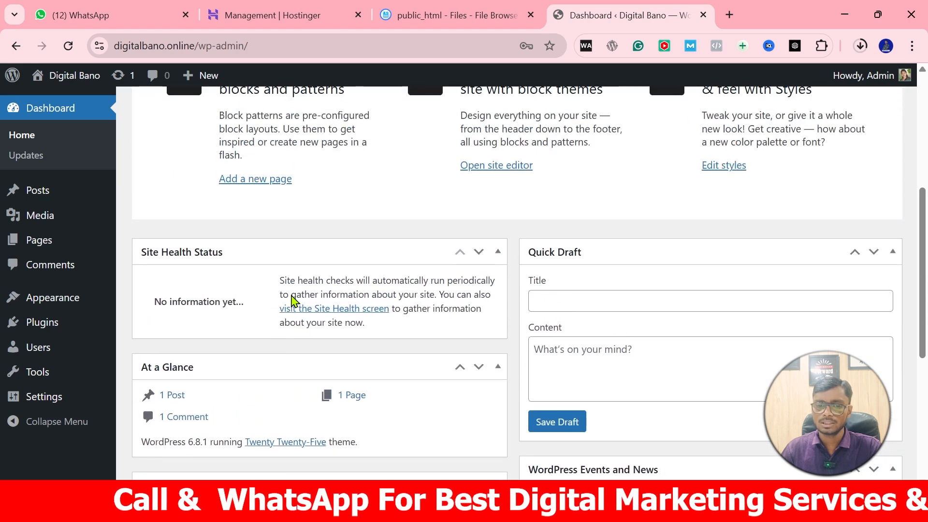
pyautogui.scroll(4, 291, 303)
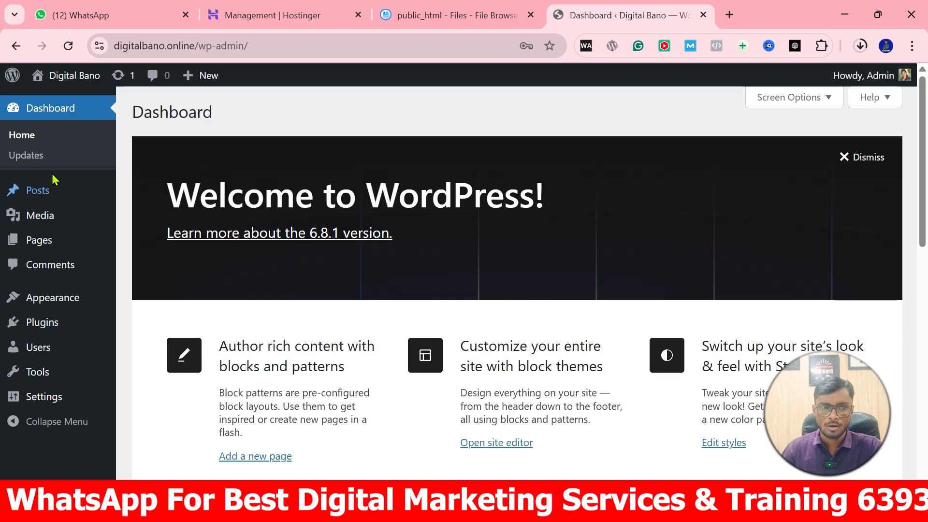
pyautogui.click(29, 156)
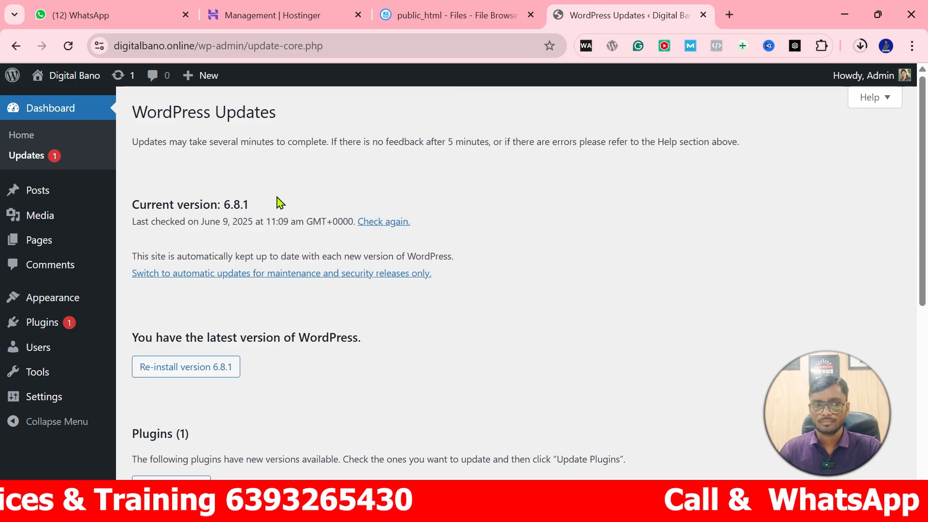
# - Browse the Posts, Media, Pages and Comments lists, then go to the installed Themes
pyautogui.click(24, 190)
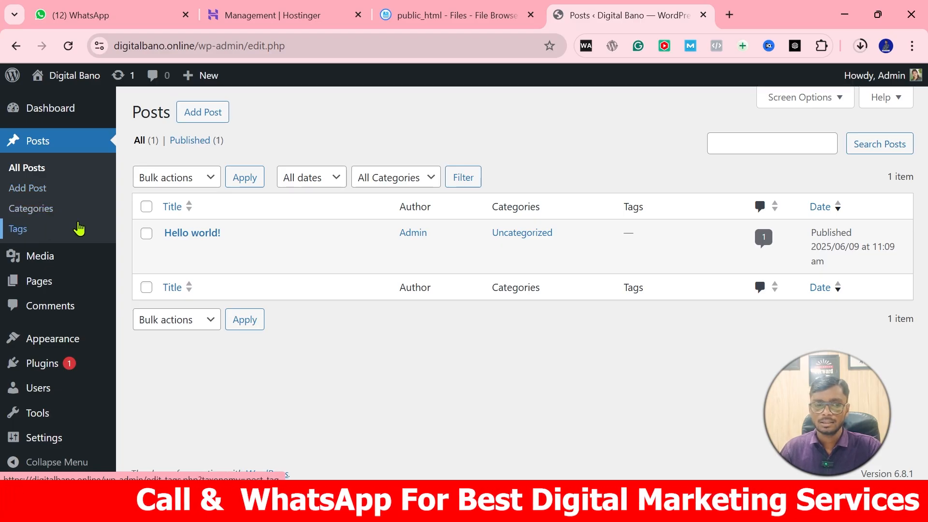
pyautogui.moveTo(43, 262)
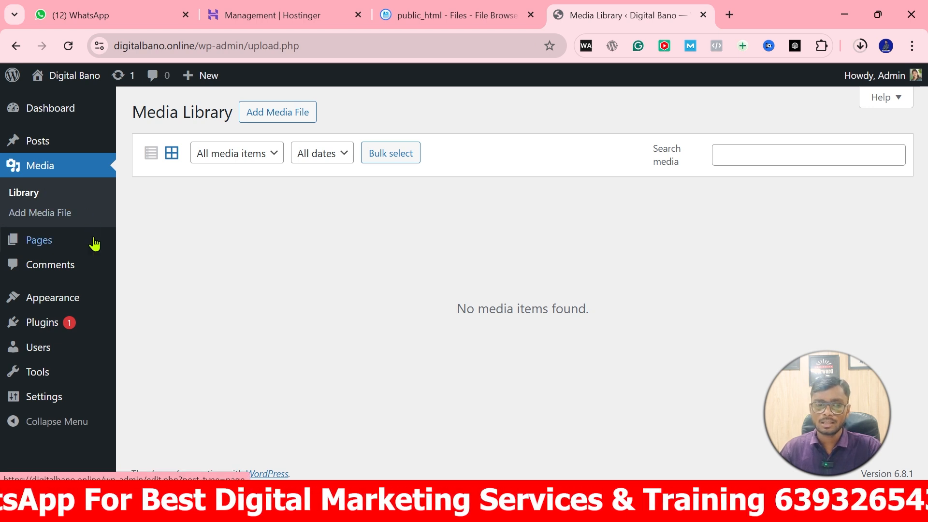
pyautogui.click(55, 242)
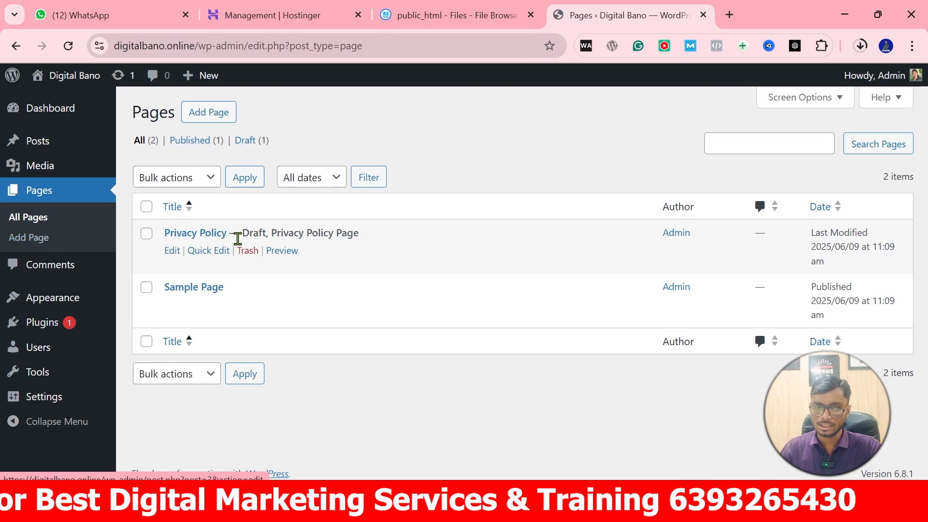
pyautogui.click(46, 268)
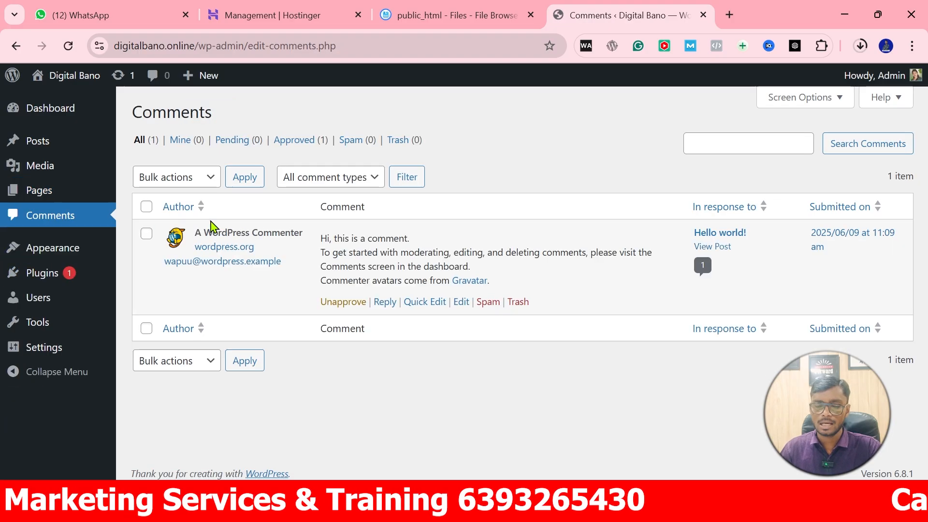
pyautogui.click(75, 252)
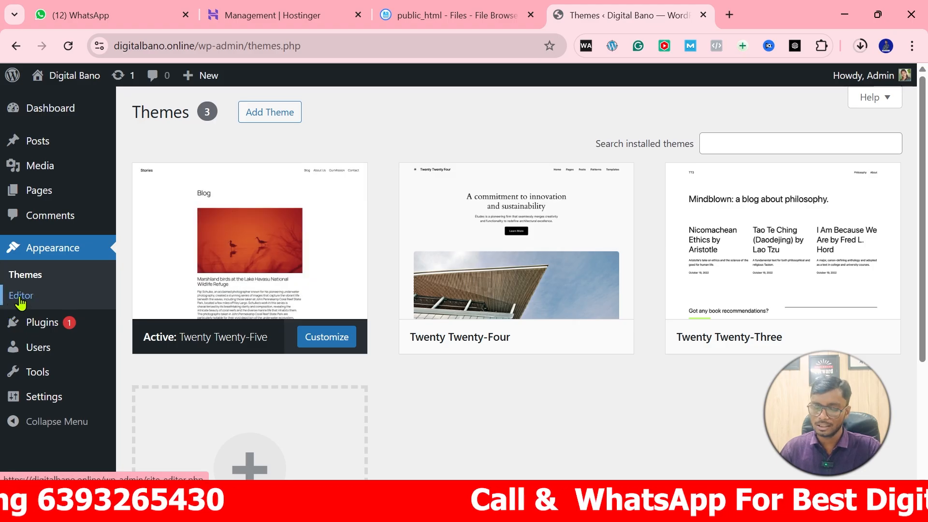
# - Review the installed plugins and user accounts, then view the Available Tools page
pyautogui.click(38, 322)
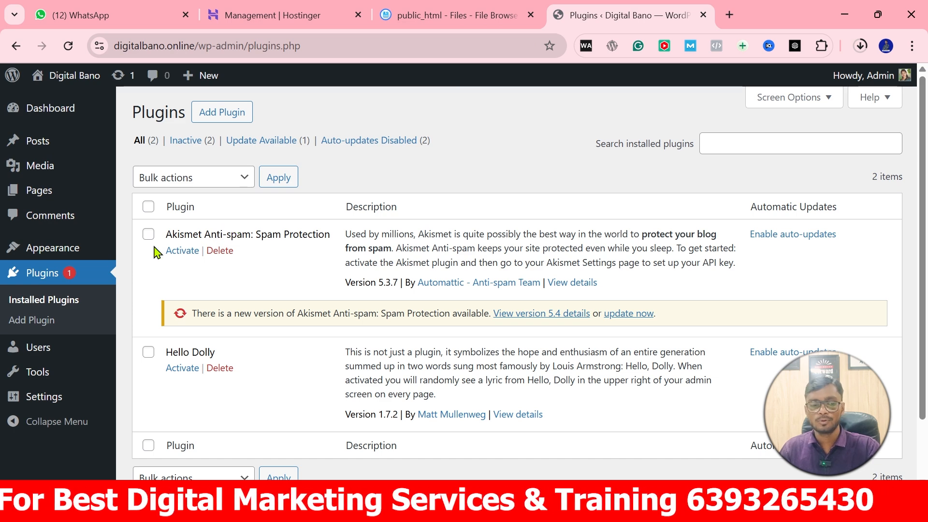
pyautogui.click(50, 356)
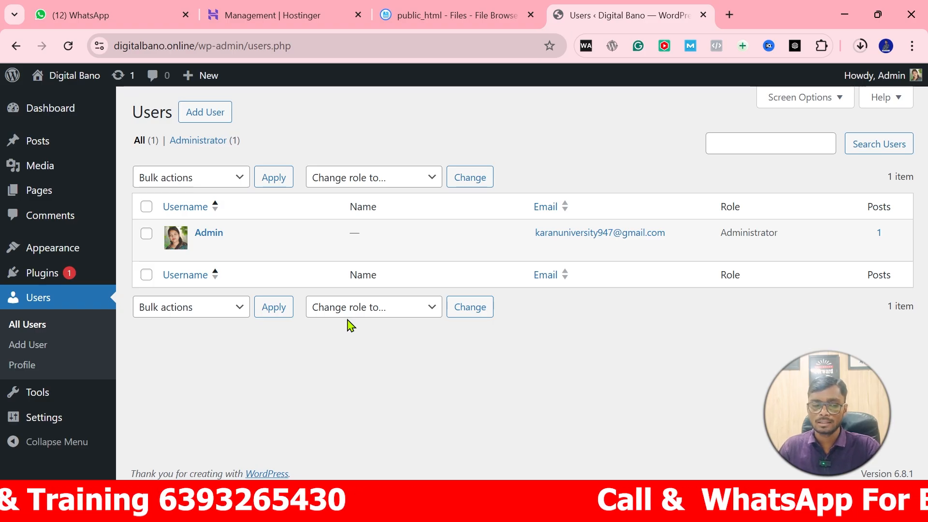
pyautogui.click(47, 394)
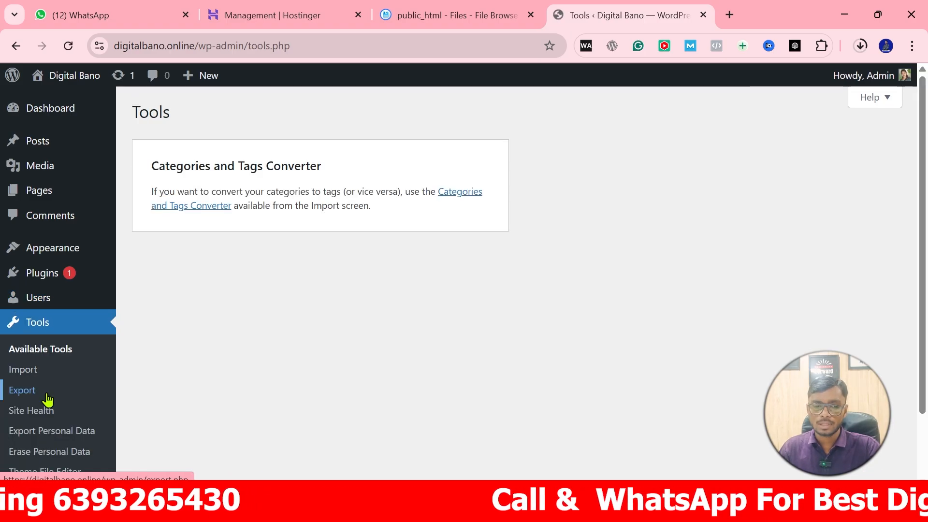
pyautogui.scroll(-2, 85, 325)
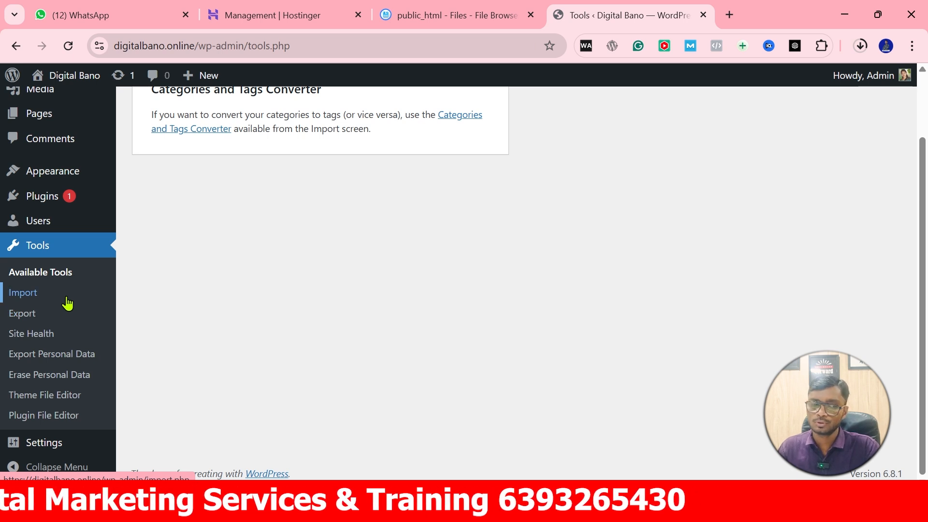
# - Open General Settings and check the new-user default role, leaving it as Subscriber
pyautogui.click(42, 443)
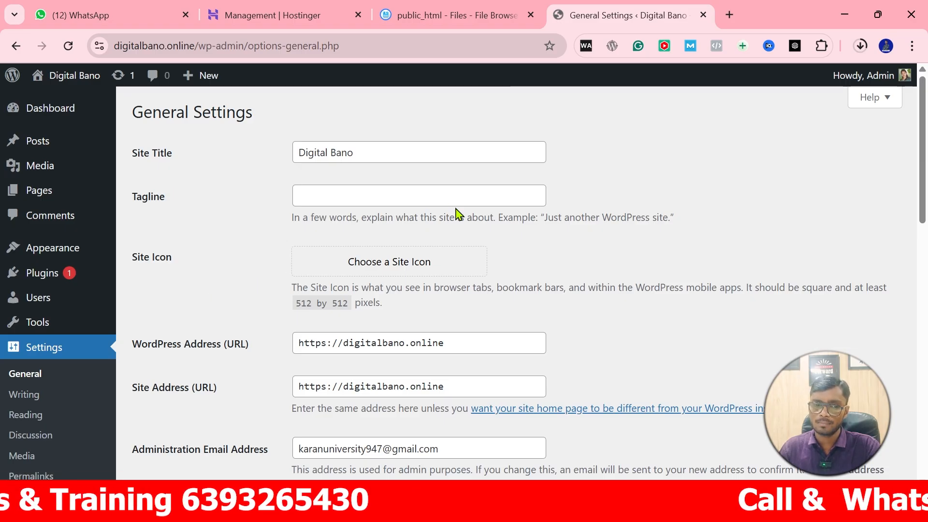
pyautogui.scroll(-3, 360, 213)
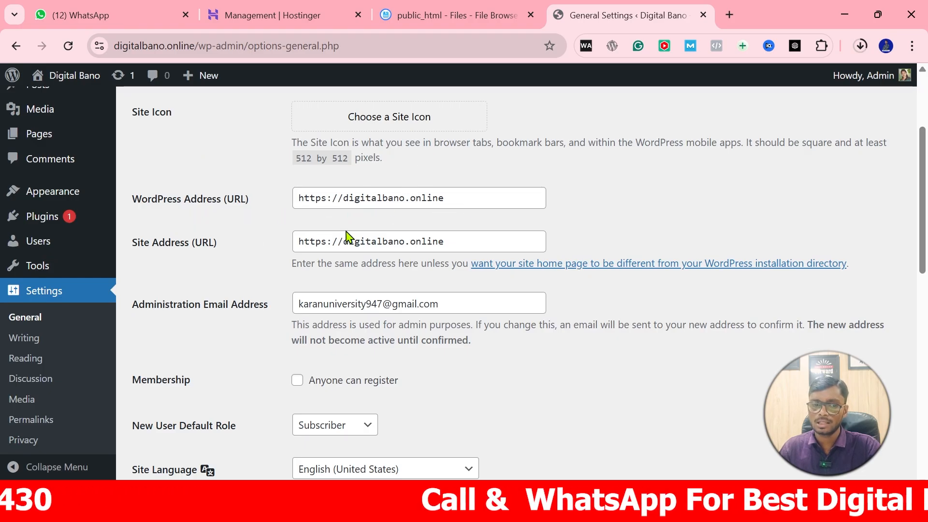
pyautogui.scroll(-2, 360, 256)
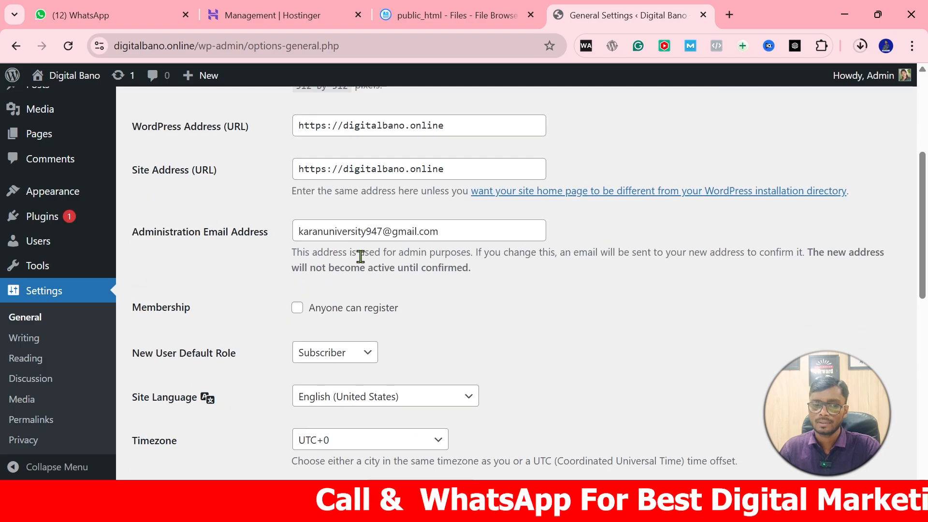
pyautogui.scroll(-2, 266, 280)
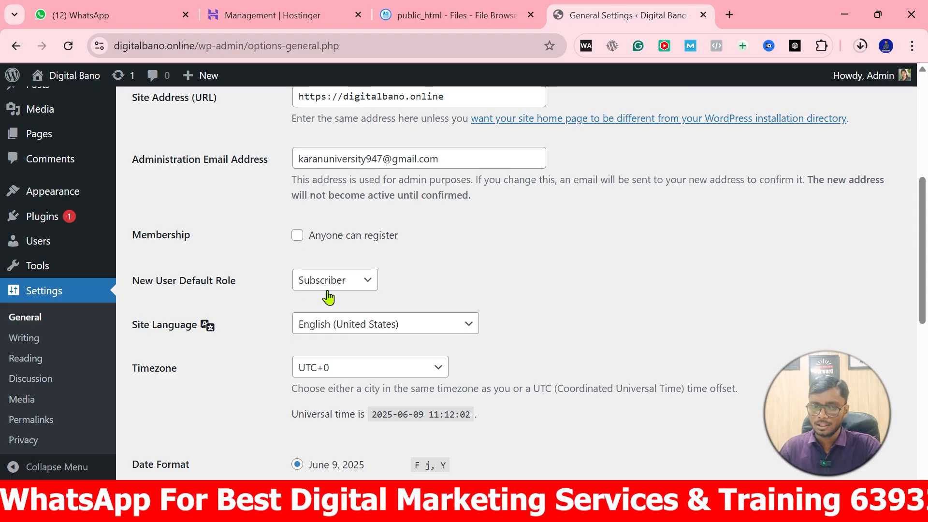
pyautogui.click(352, 286)
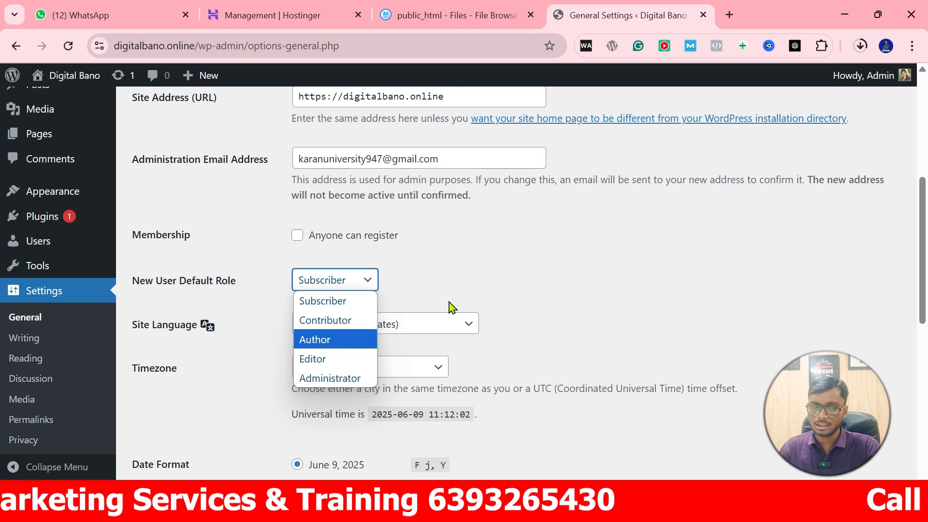
pyautogui.click(466, 294)
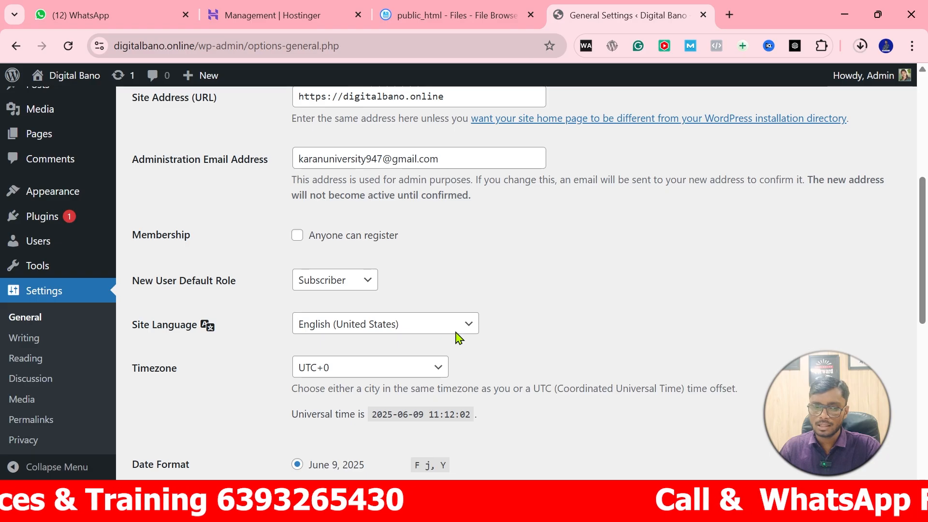
# - Set the site timezone to UTC-5:30 and save the changes
pyautogui.click(438, 371)
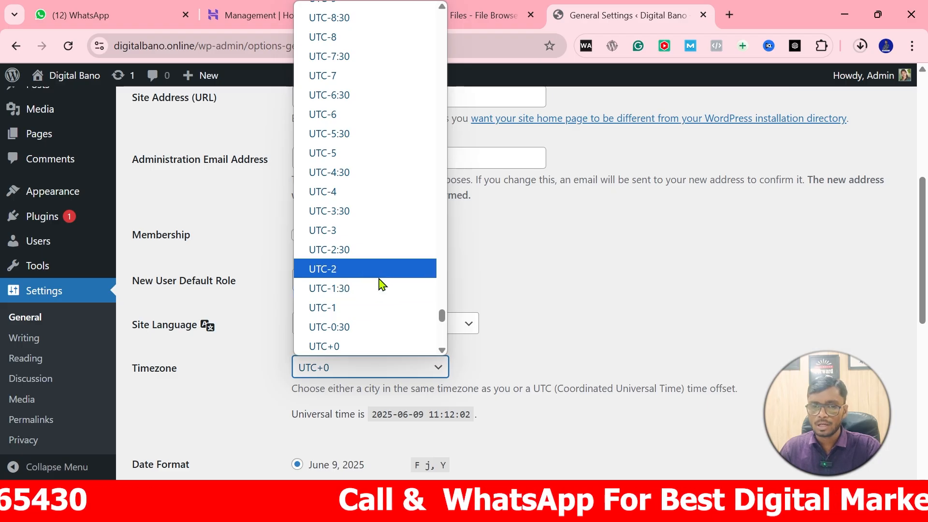
pyautogui.click(338, 134)
pyautogui.scroll(-3, 449, 327)
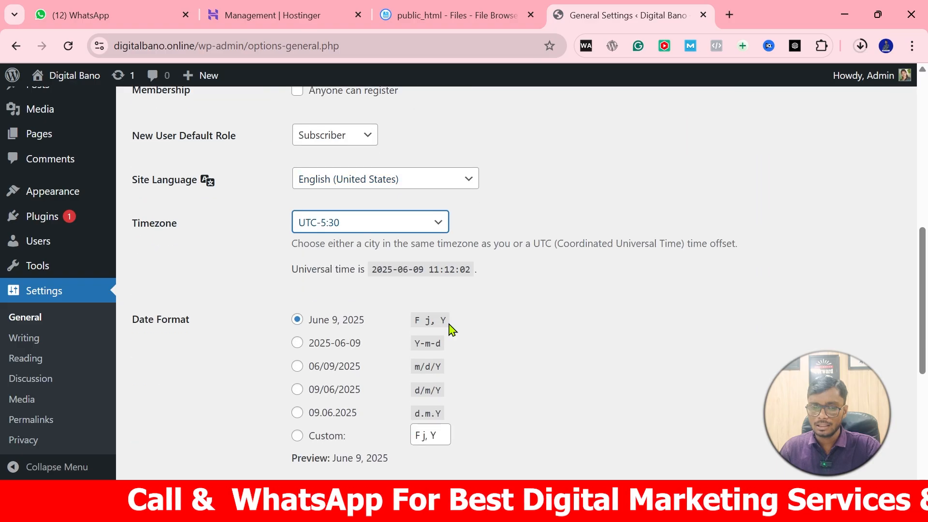
pyautogui.scroll(-6, 450, 327)
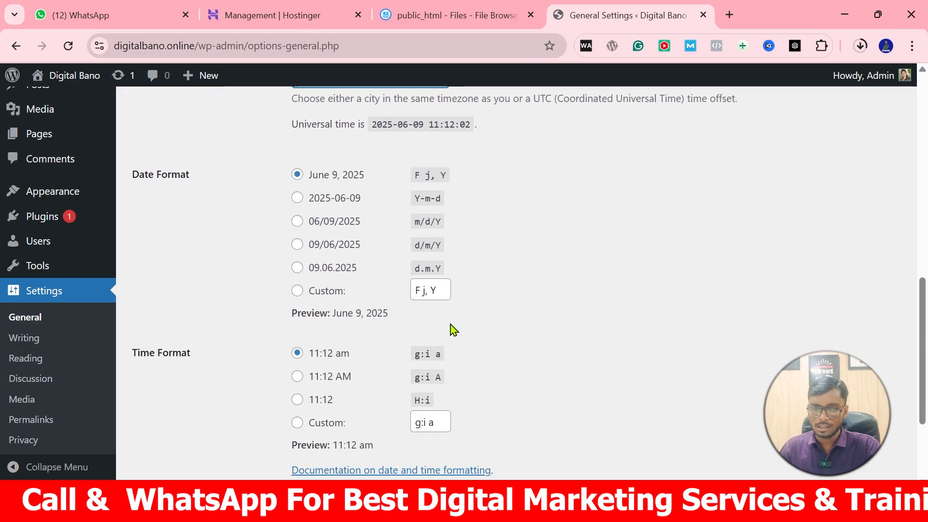
pyautogui.click(165, 413)
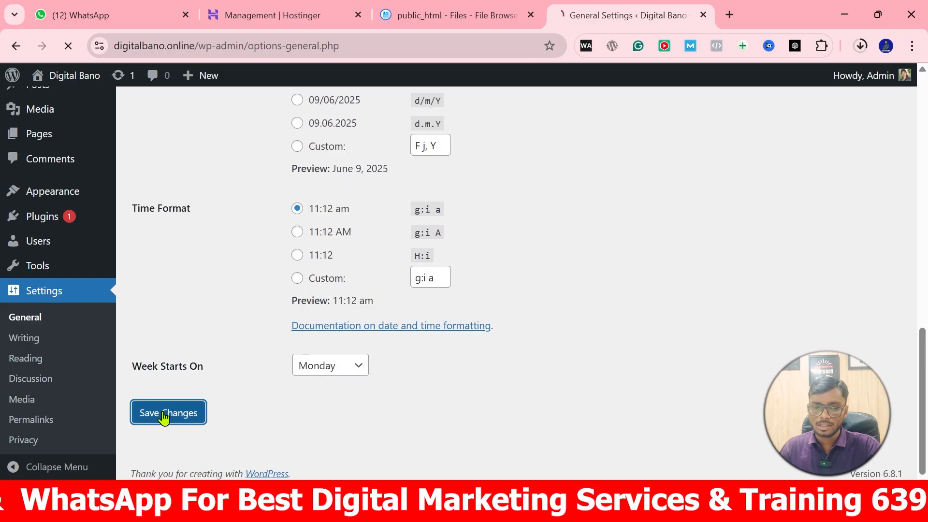
pyautogui.scroll(-6, 292, 340)
pyautogui.scroll(6, 292, 338)
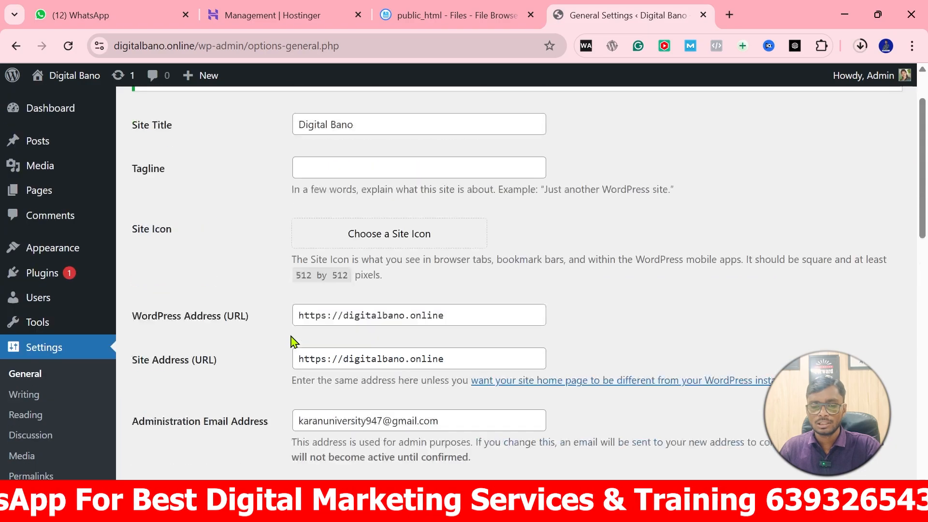